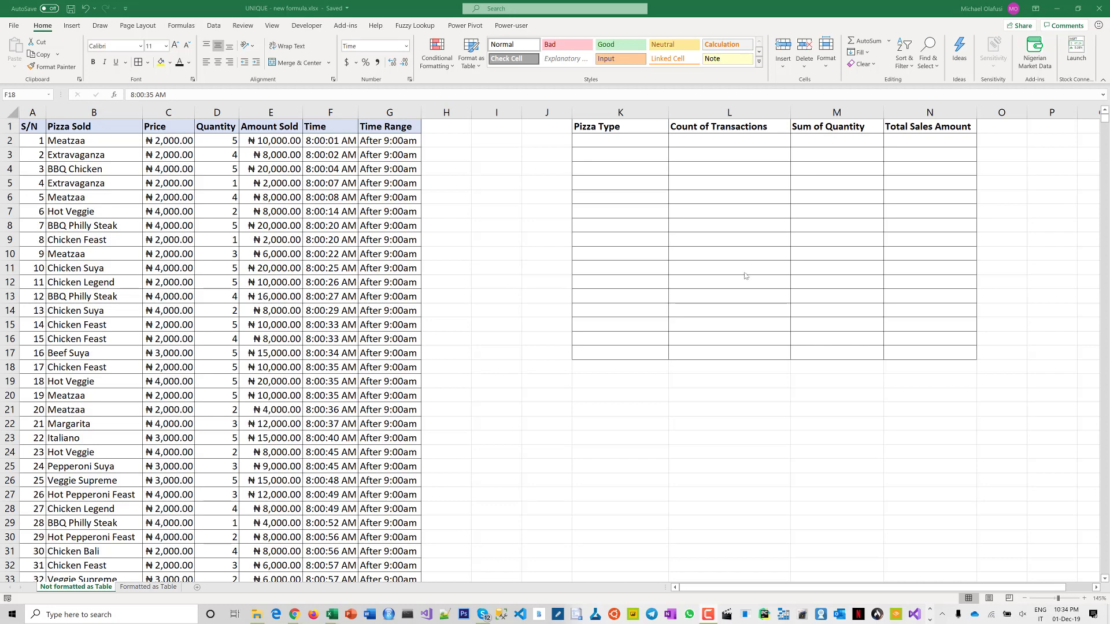
# Enter =UNIQUE(B2:B5001) in K2 to list the distinct pizza types
pyautogui.click(650, 146)
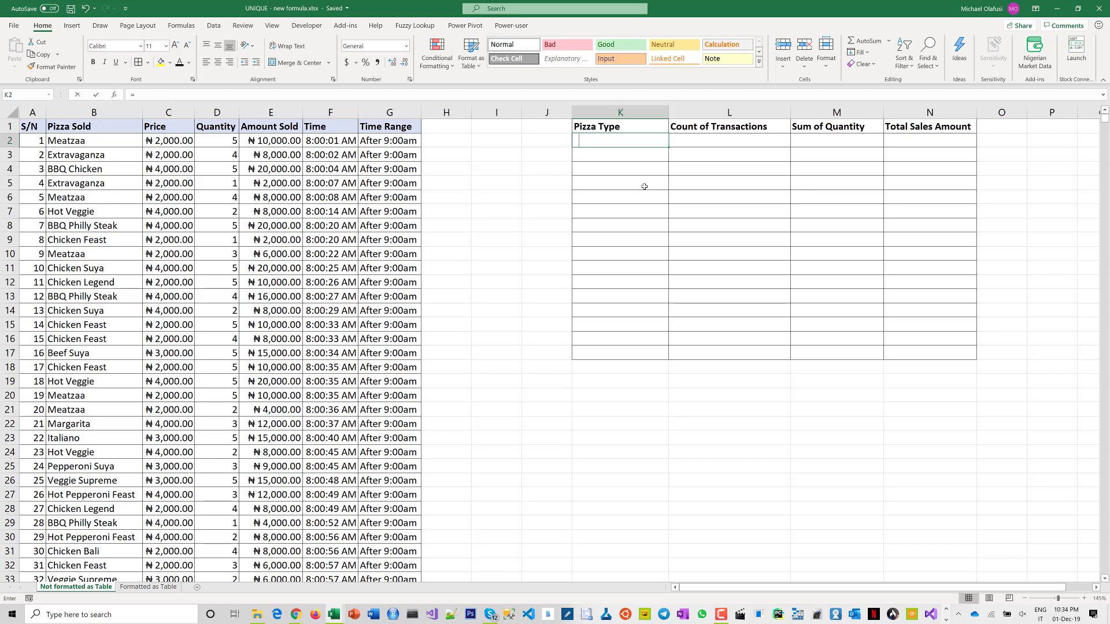
pyautogui.write('=unique(')
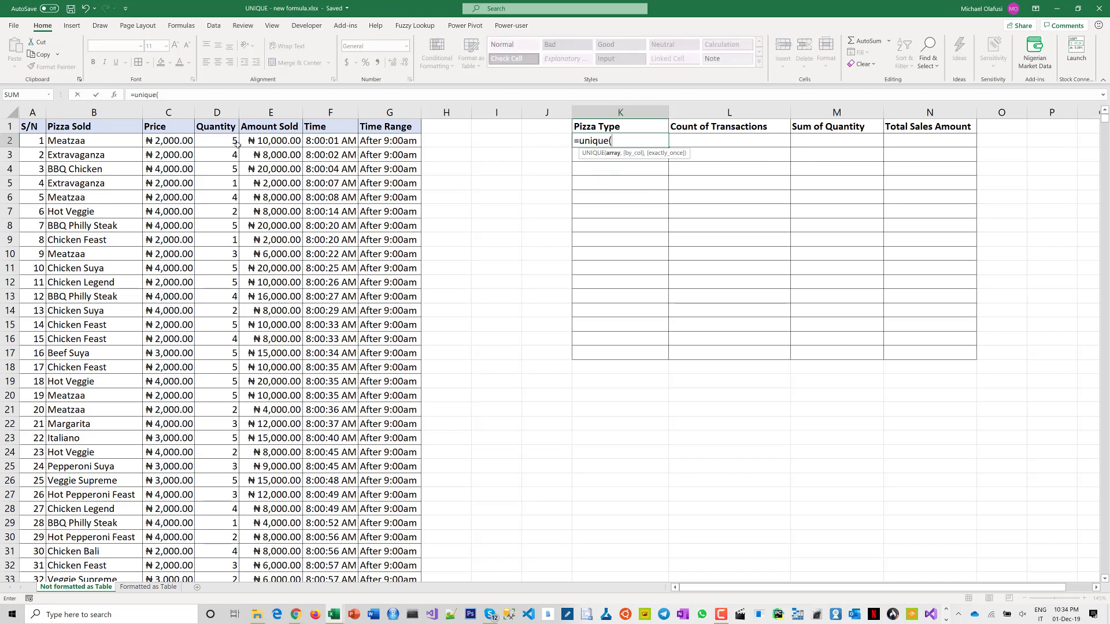
pyautogui.click(88, 138)
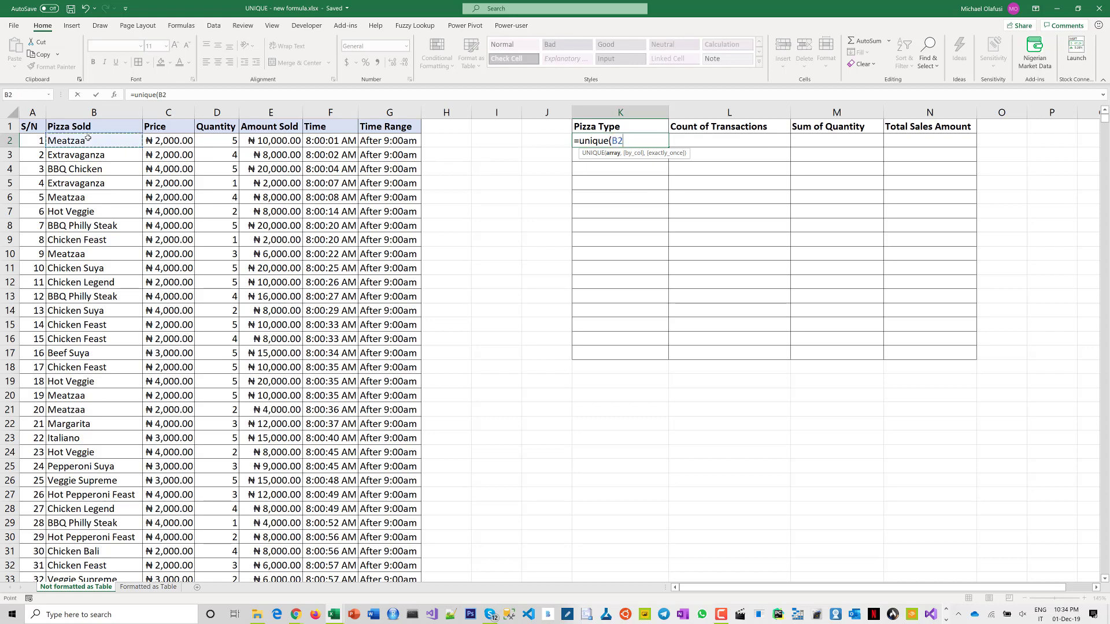
pyautogui.hotkey('ctrl', 'shift', 'Down')
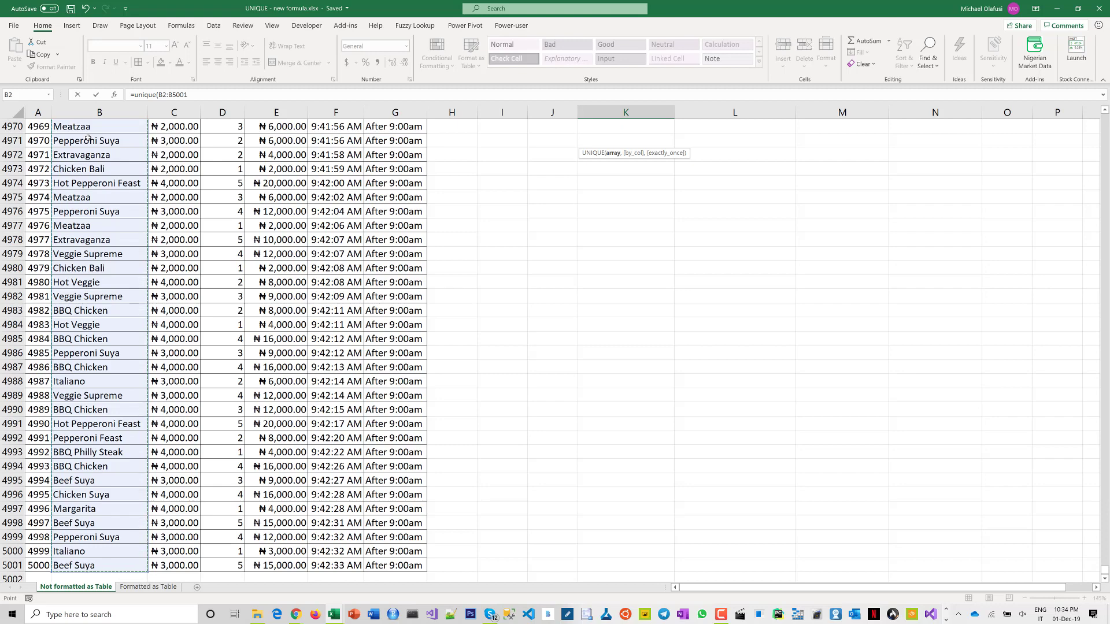
pyautogui.write(')')
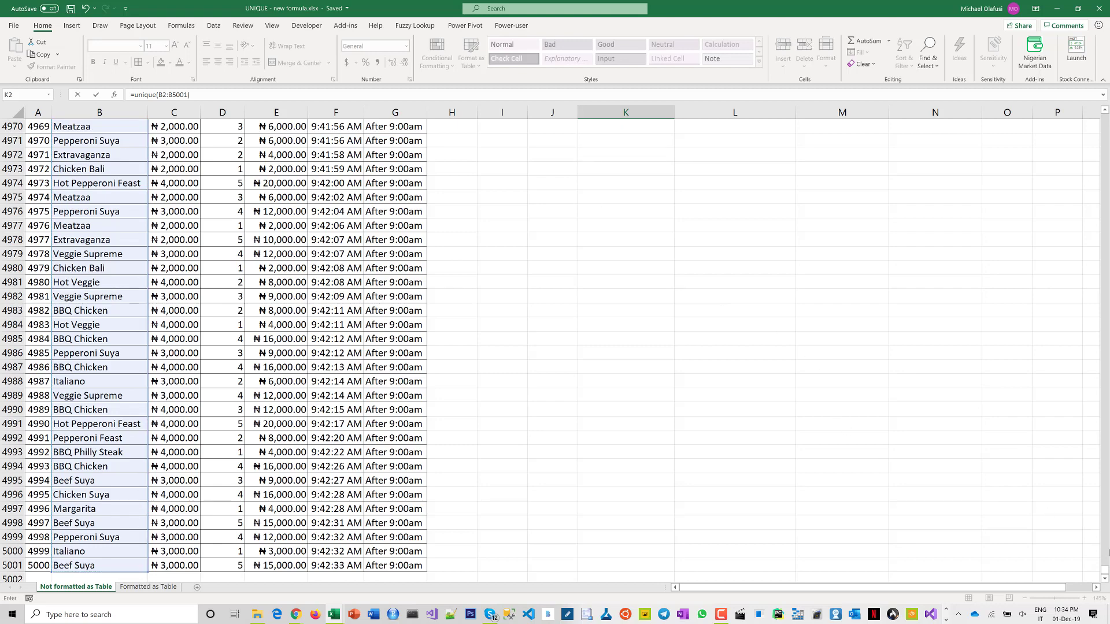
pyautogui.hotkey('ctrl', 'Return')
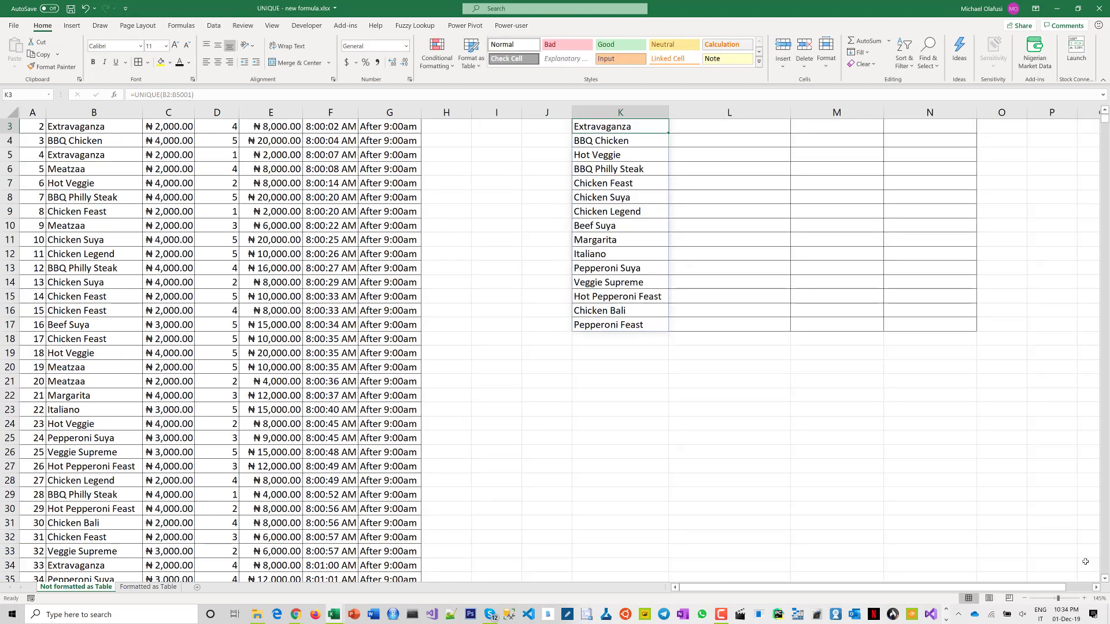
# Re-edit and recommit the K2 UNIQUE formula, then select its spilled list for clearing
pyautogui.press('Up')
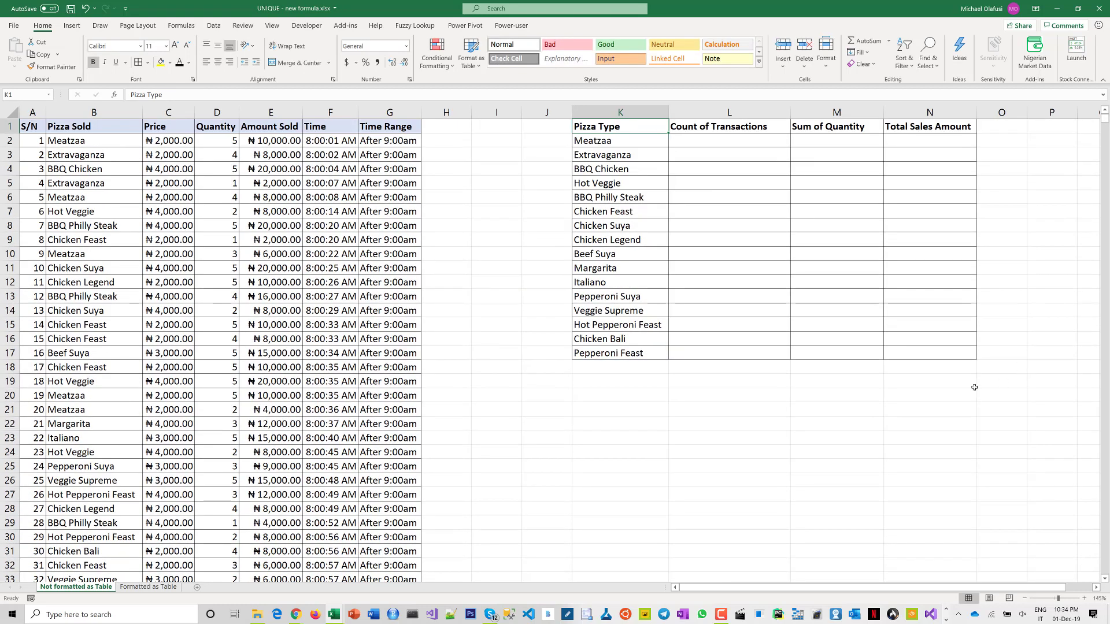
pyautogui.doubleClick(632, 143)
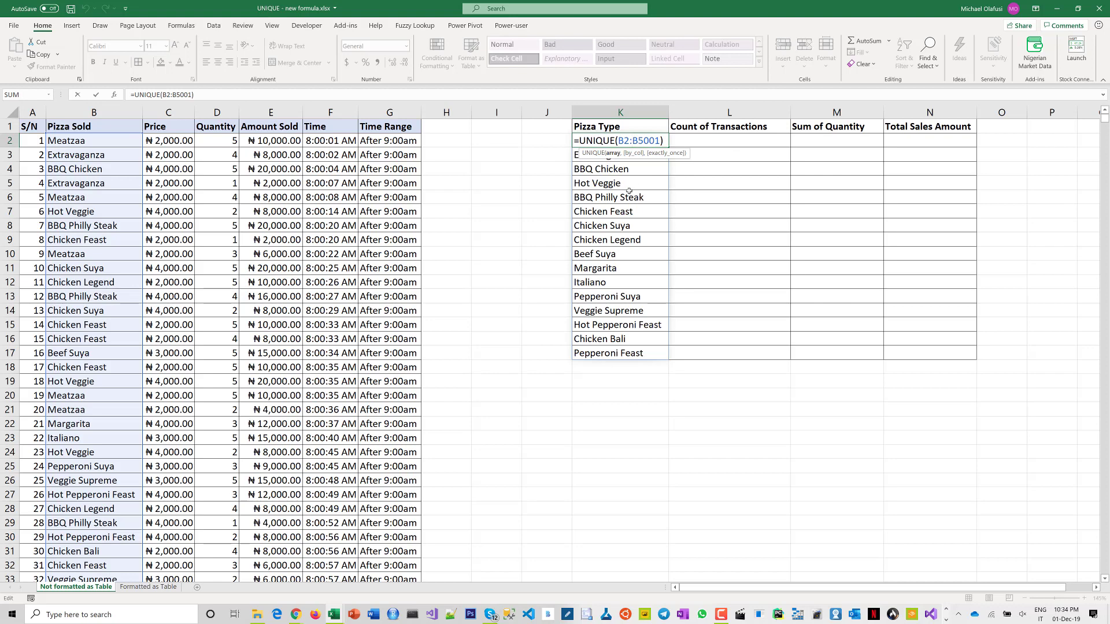
pyautogui.hotkey('ctrl', 'Return')
pyautogui.hotkey('ctrl', 'shift', 'Down')
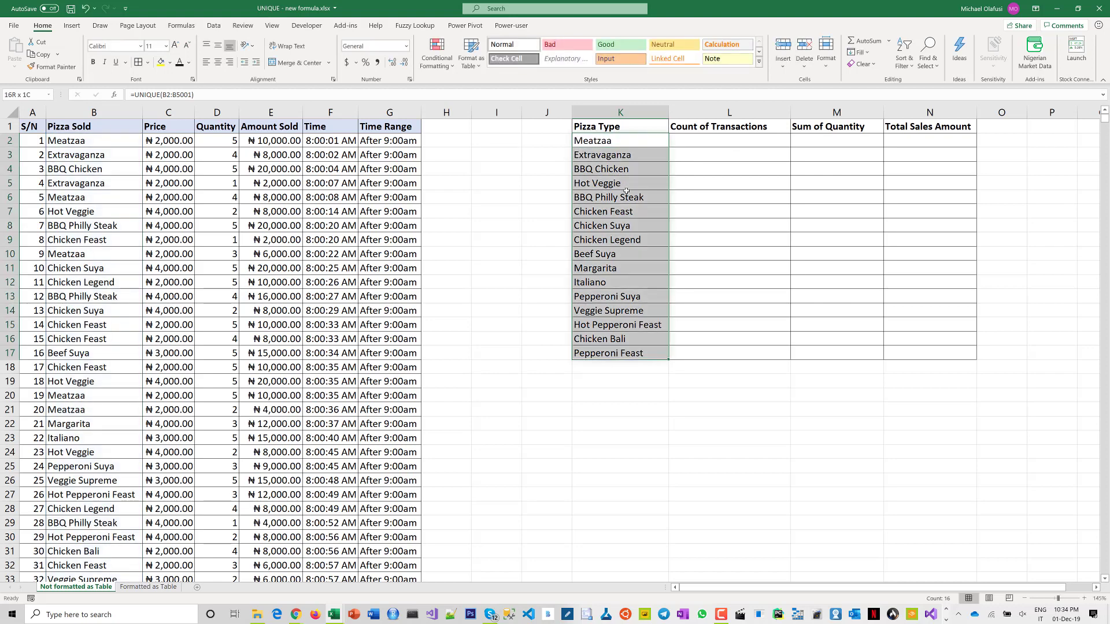
# Clear the old list and re-enter =UNIQUE(B2:B5001) in K2, spilling 16 pizza types into K2:K17
pyautogui.press('Delete')
pyautogui.click(636, 144)
pyautogui.write('=uni')
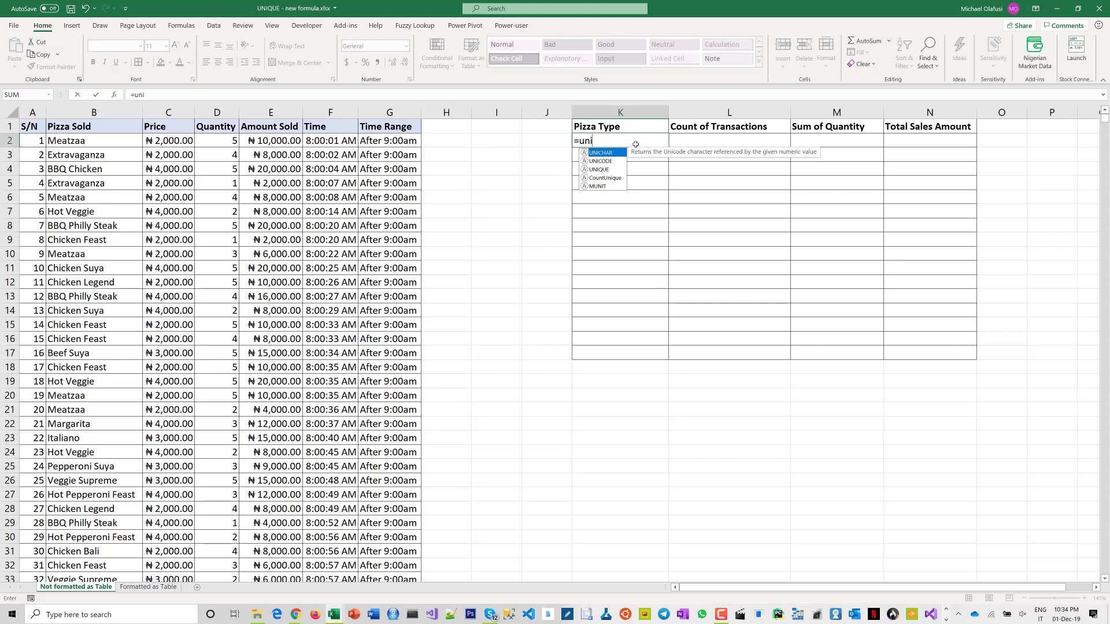
pyautogui.write('q')
pyautogui.press('Tab')
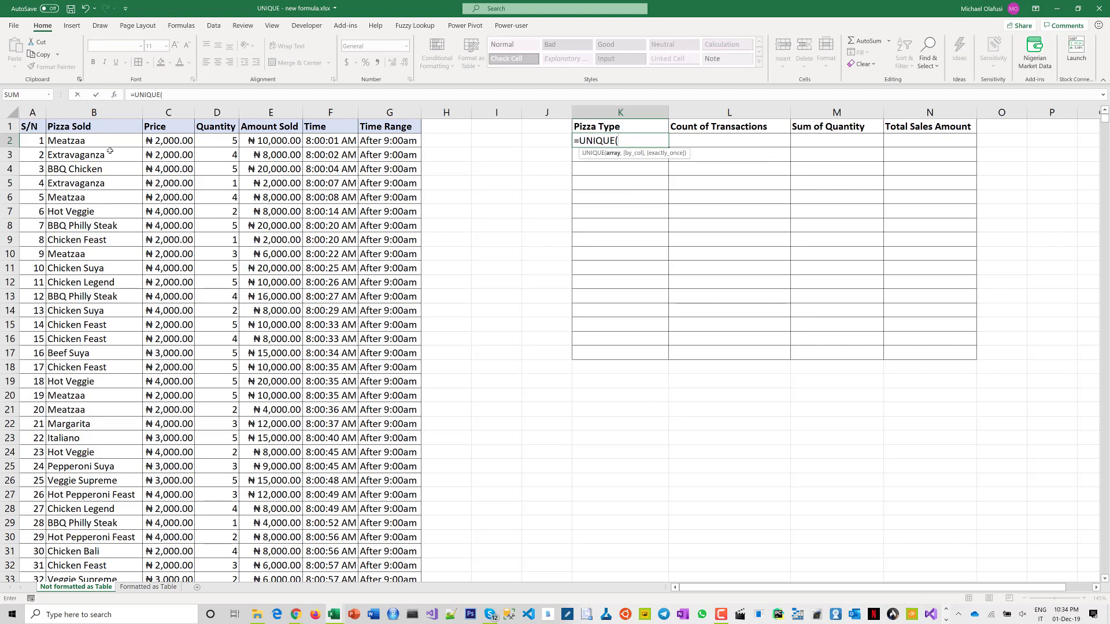
pyautogui.click(94, 144)
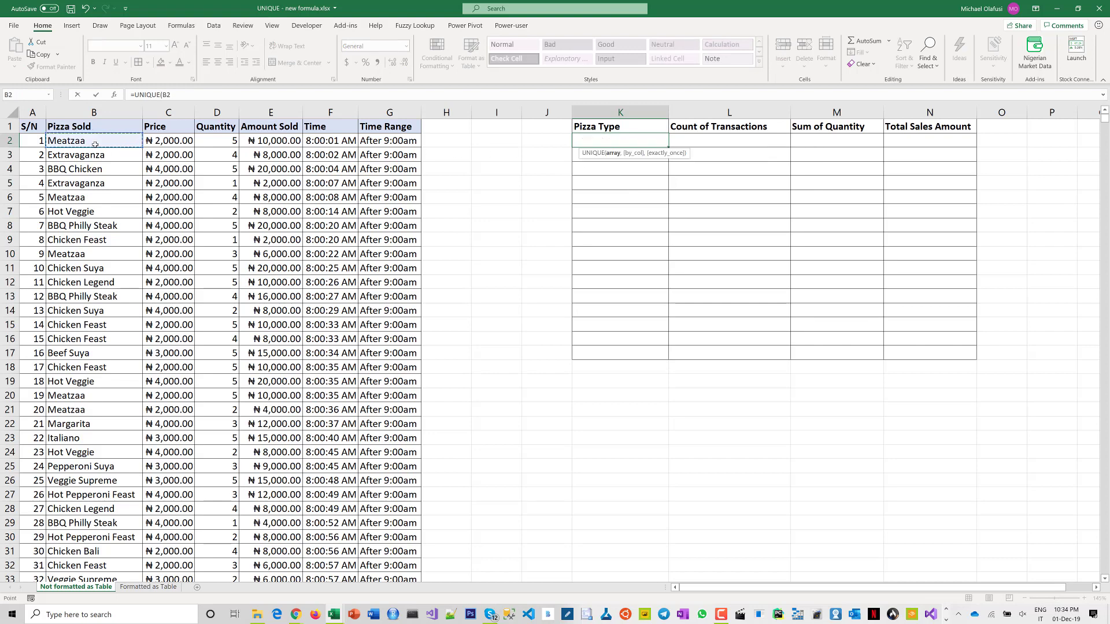
pyautogui.hotkey('ctrl', 'shift', 'Down')
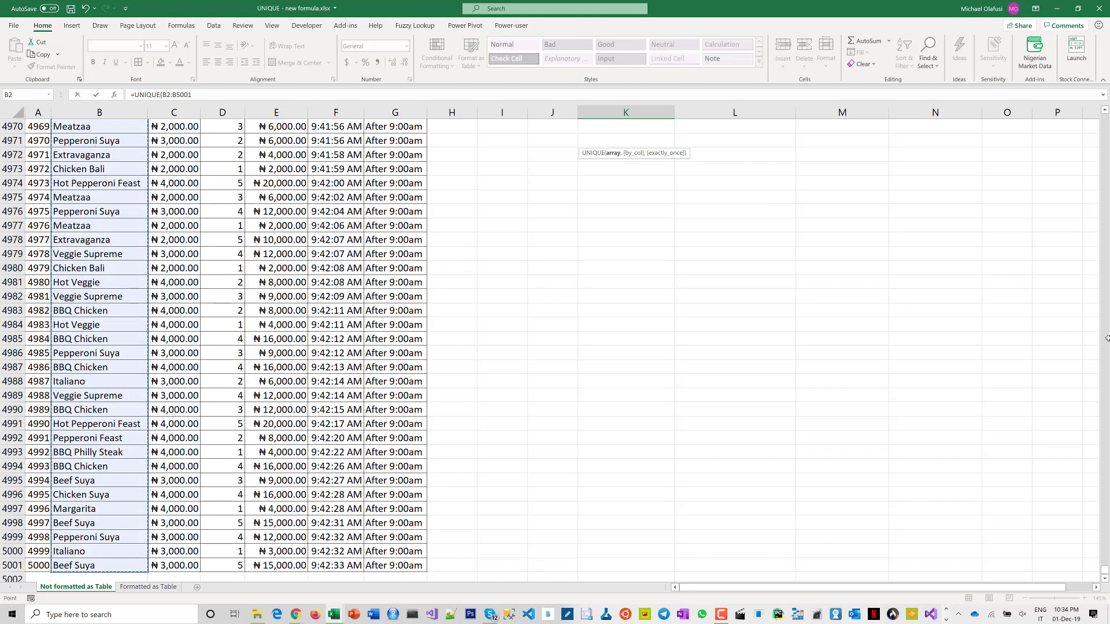
pyautogui.moveTo(1104, 571); pyautogui.dragTo(1104, 571)
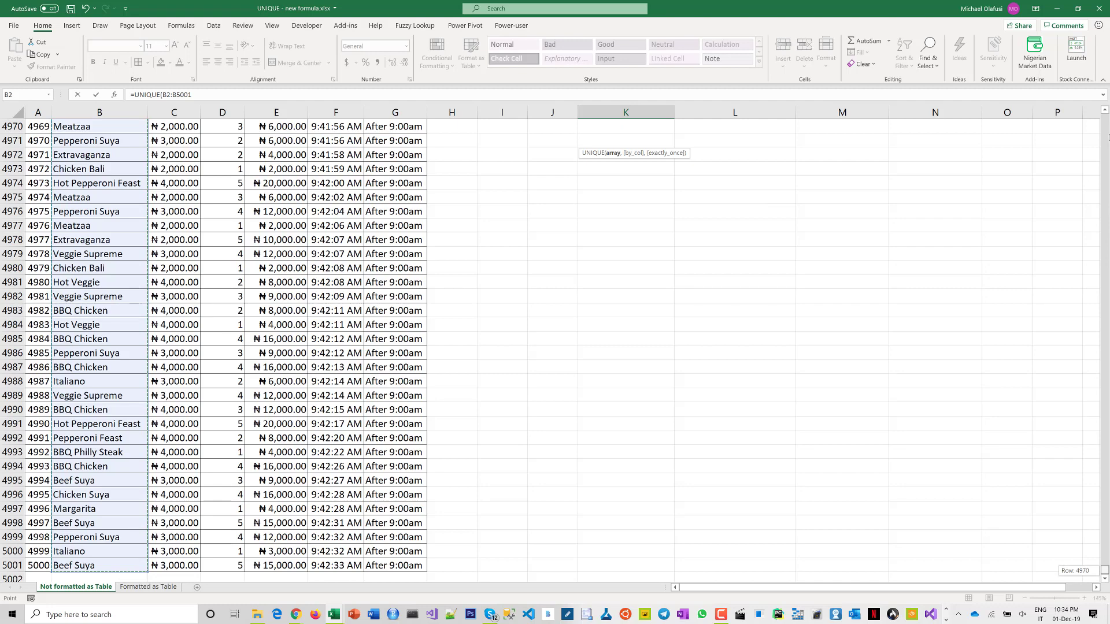
pyautogui.moveTo(1106, 146); pyautogui.dragTo(1106, 148)
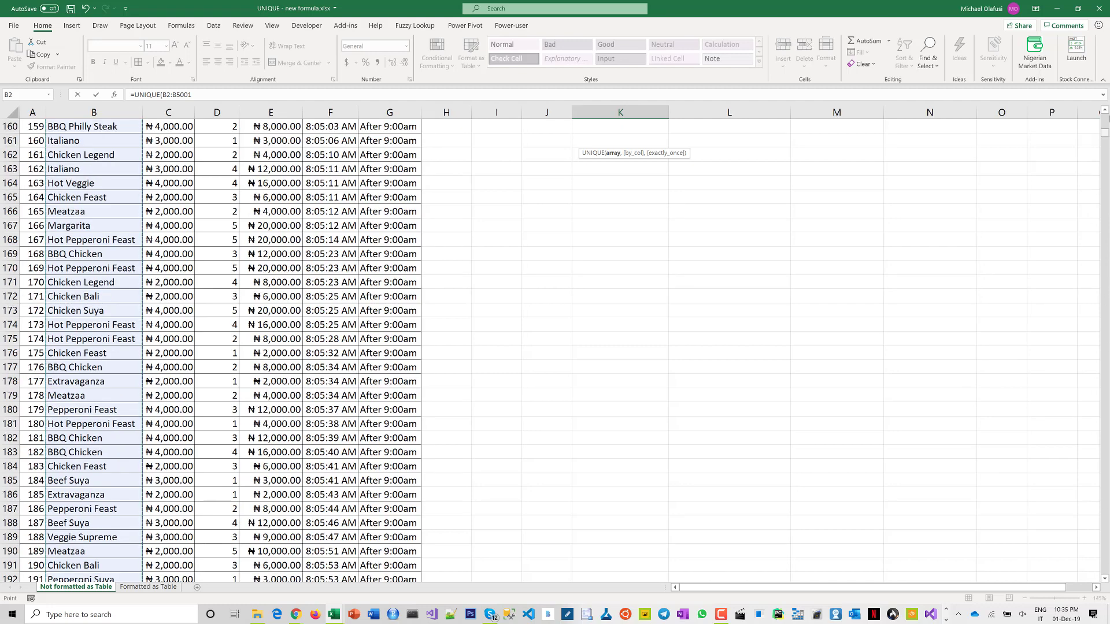
pyautogui.moveTo(1104, 133); pyautogui.dragTo(1104, 116)
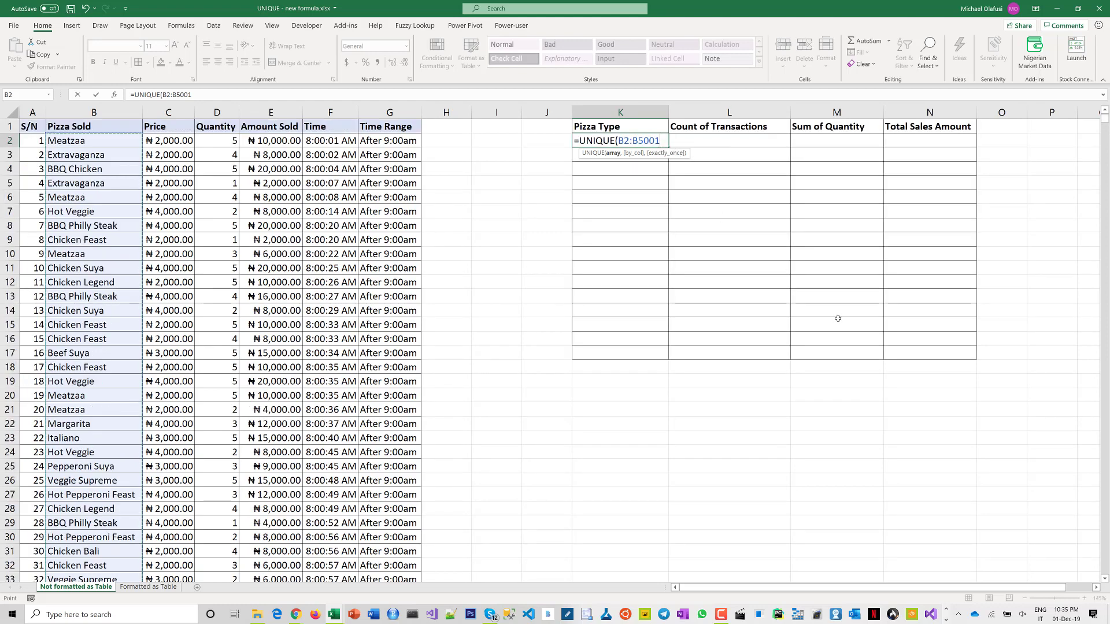
pyautogui.write(')')
pyautogui.press('Return')
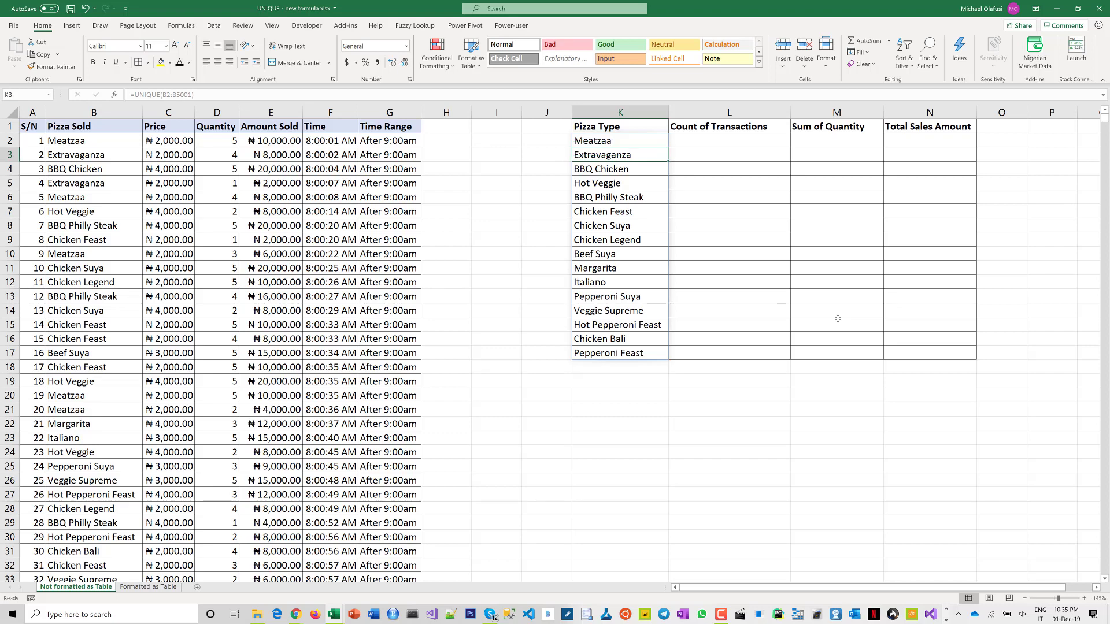
# Enter =COUNTIF(B:B,K2#) in L2 to spill transaction counts per pizza, e.g. 293 for Meatzaa
pyautogui.click(695, 139)
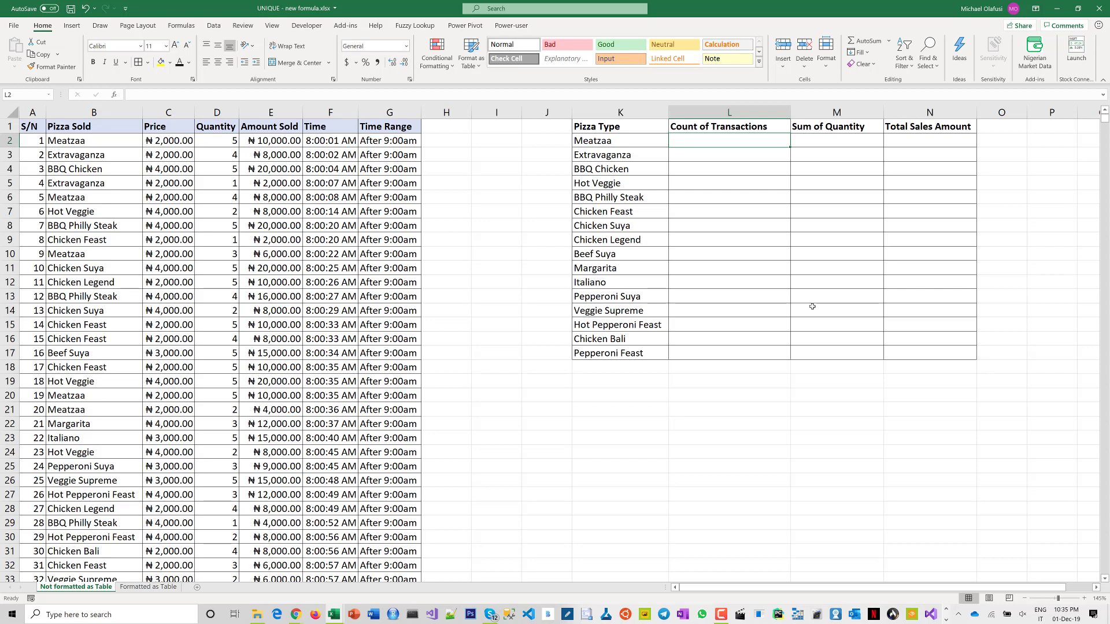
pyautogui.write('=sumi')
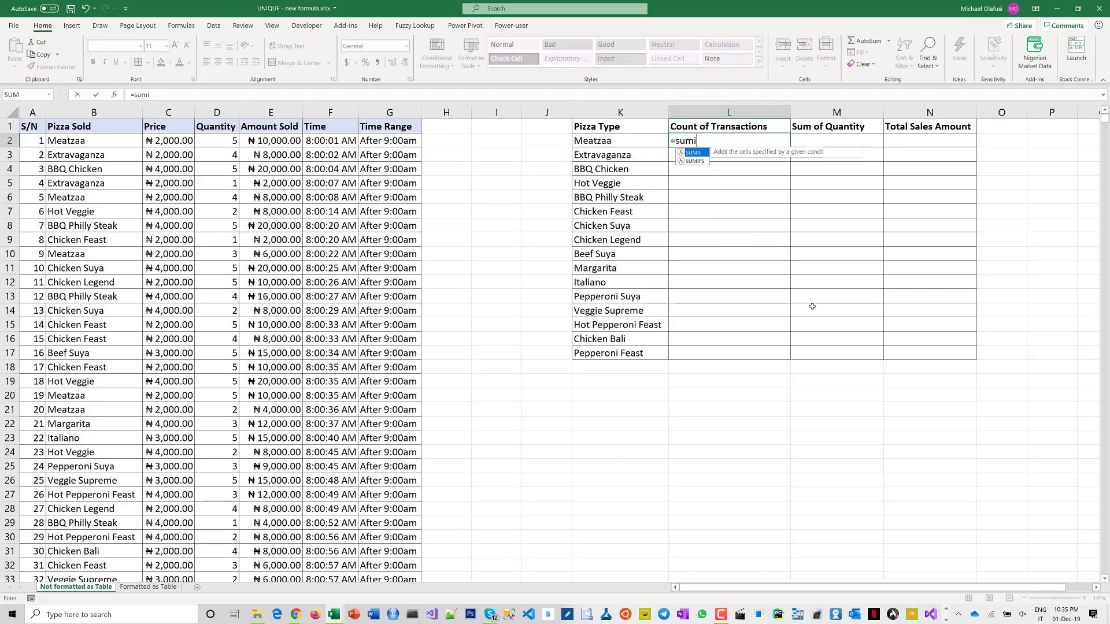
pyautogui.write('f(')
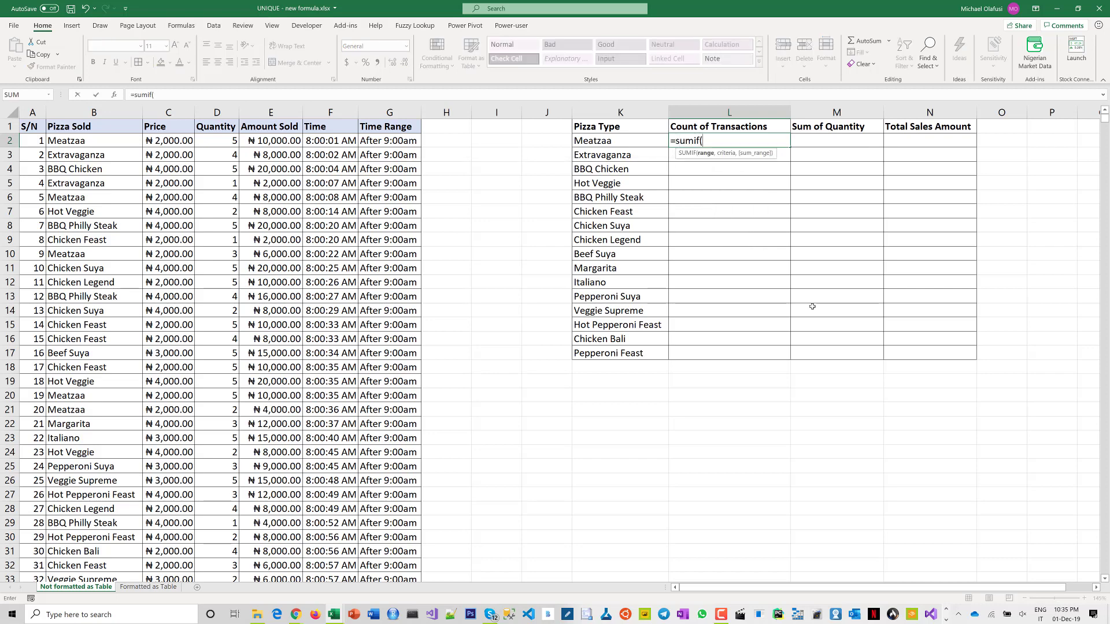
pyautogui.press('BackSpace')
pyautogui.press('BackSpace')
pyautogui.press('BackSpace')
pyautogui.press('BackSpace')
pyautogui.press('BackSpace')
pyautogui.write('coun')
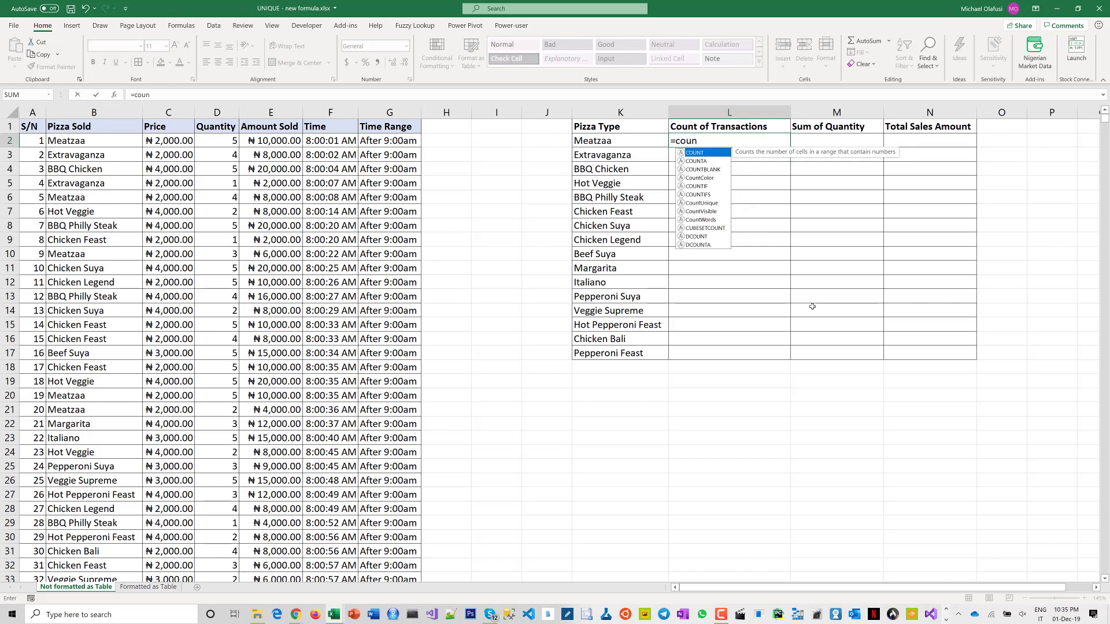
pyautogui.write('tif')
pyautogui.press('Tab')
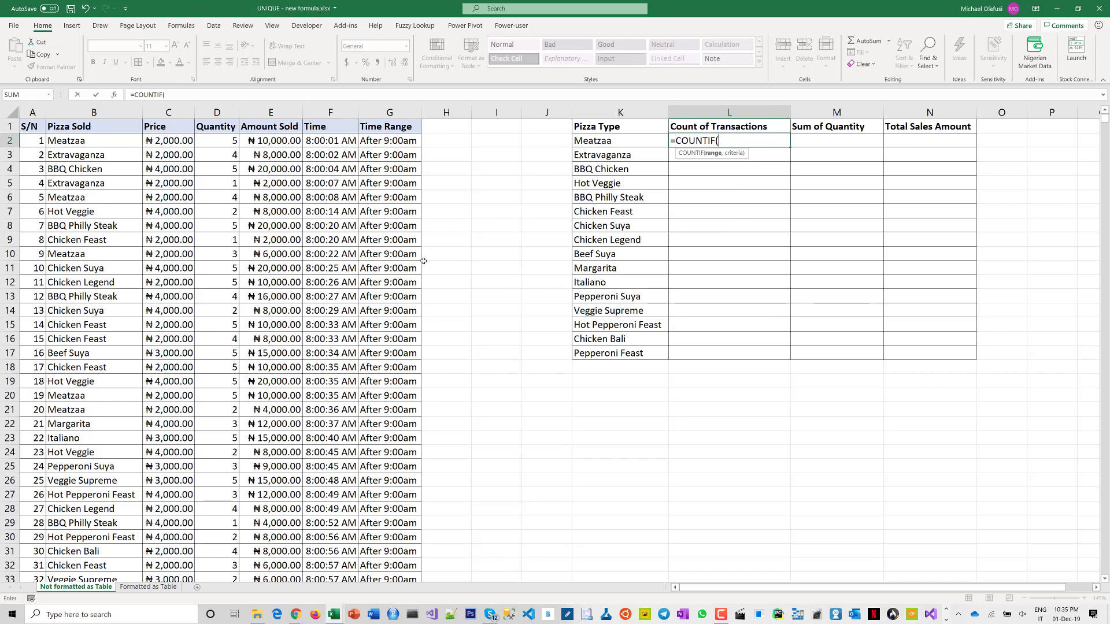
pyautogui.click(111, 112)
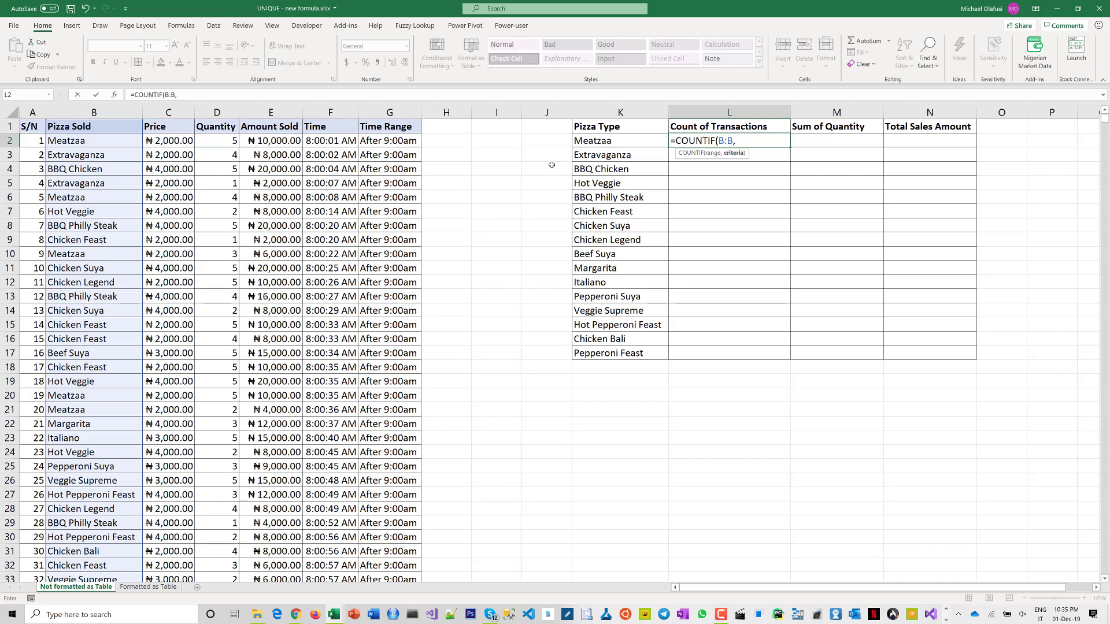
pyautogui.click(619, 140)
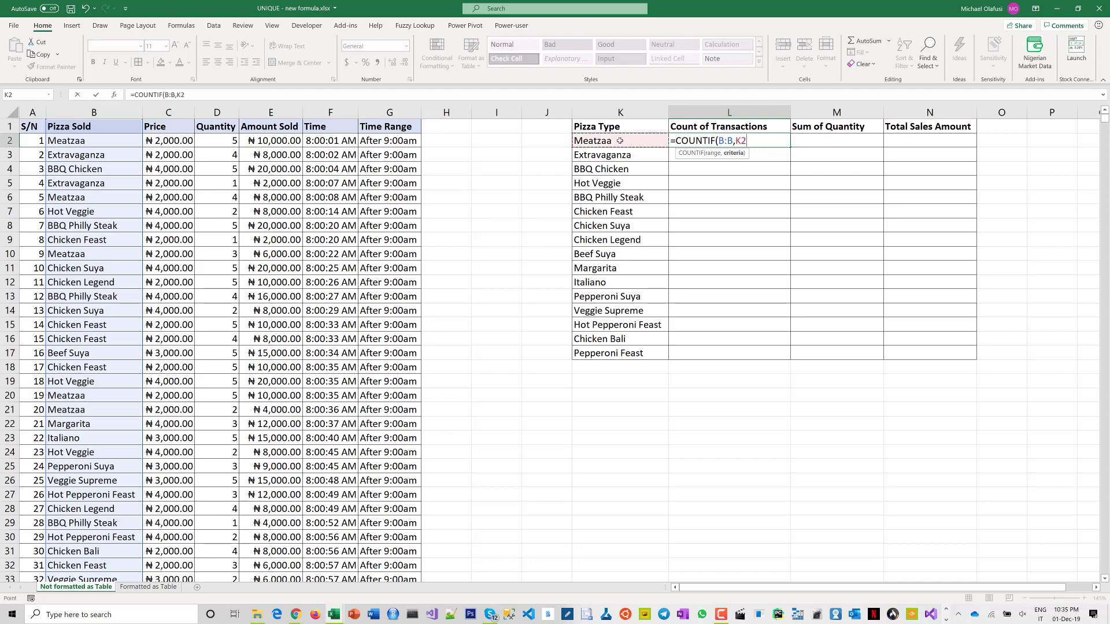
pyautogui.moveTo(619, 142); pyautogui.dragTo(632, 361)
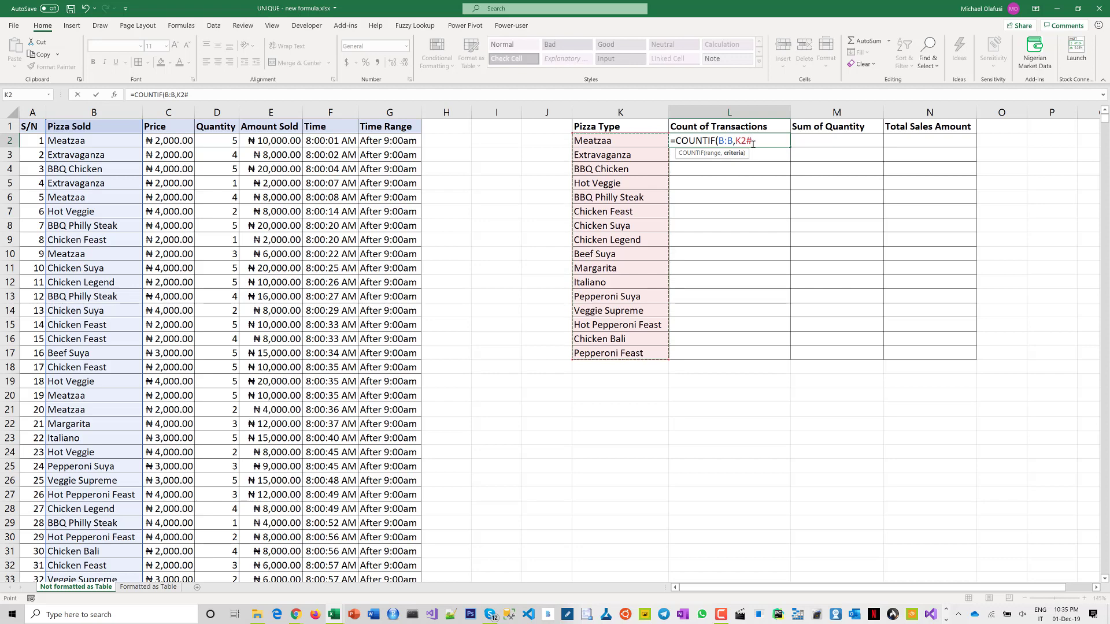
pyautogui.write(')')
pyautogui.press('Return')
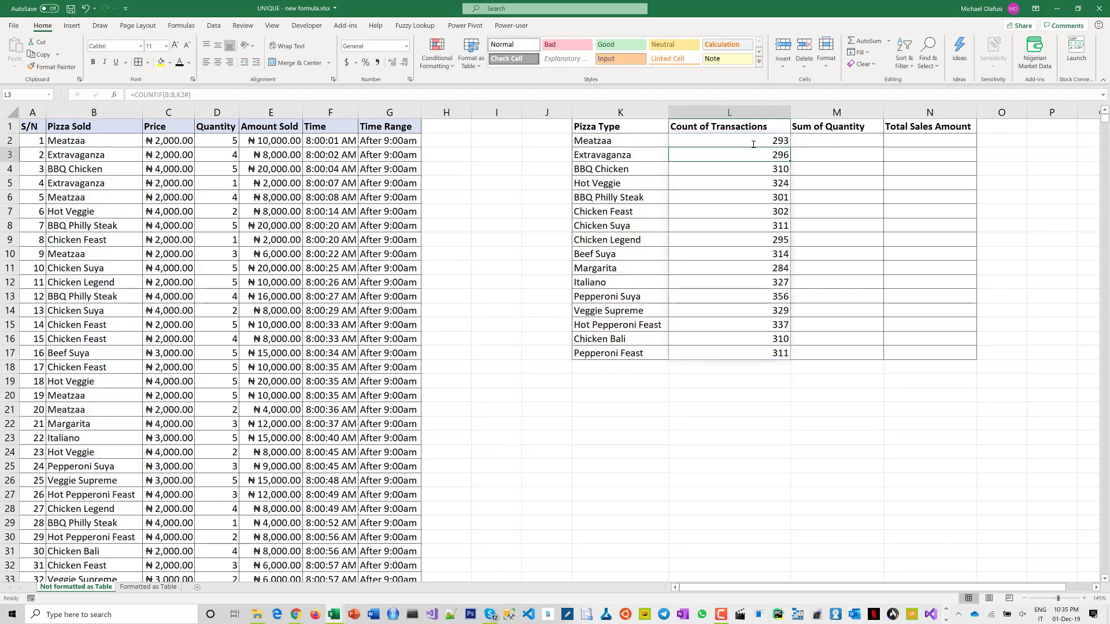
# Enter =SUMIF(B:B,K2#,D:D) in M2 to spill quantity totals, e.g. 838 for Meatzaa
pyautogui.click(798, 144)
pyautogui.write('=sumif')
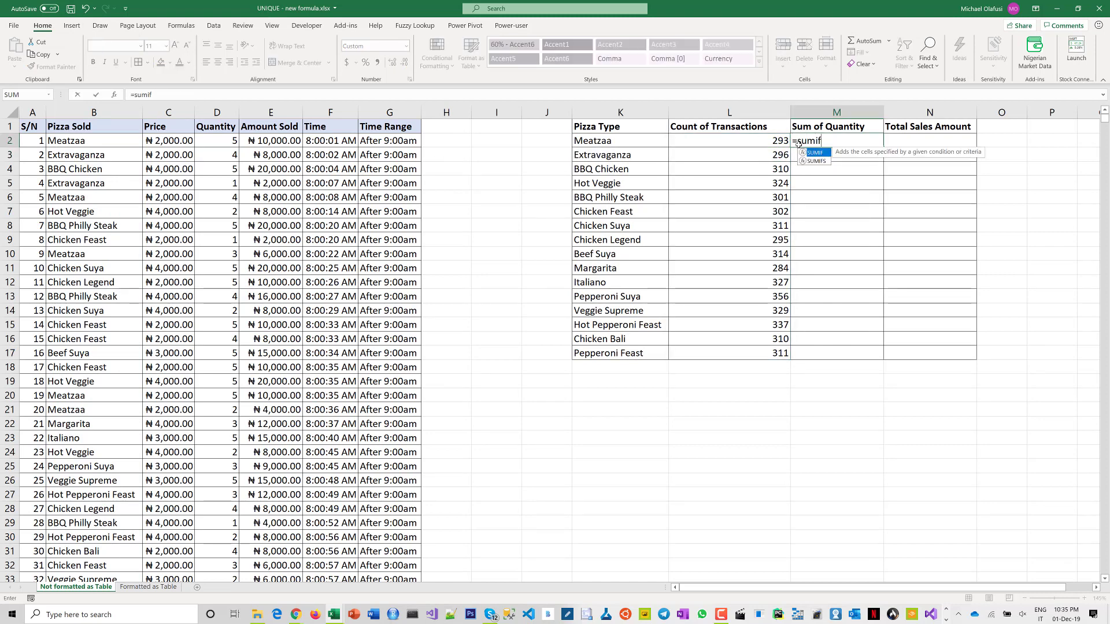
pyautogui.press('Tab')
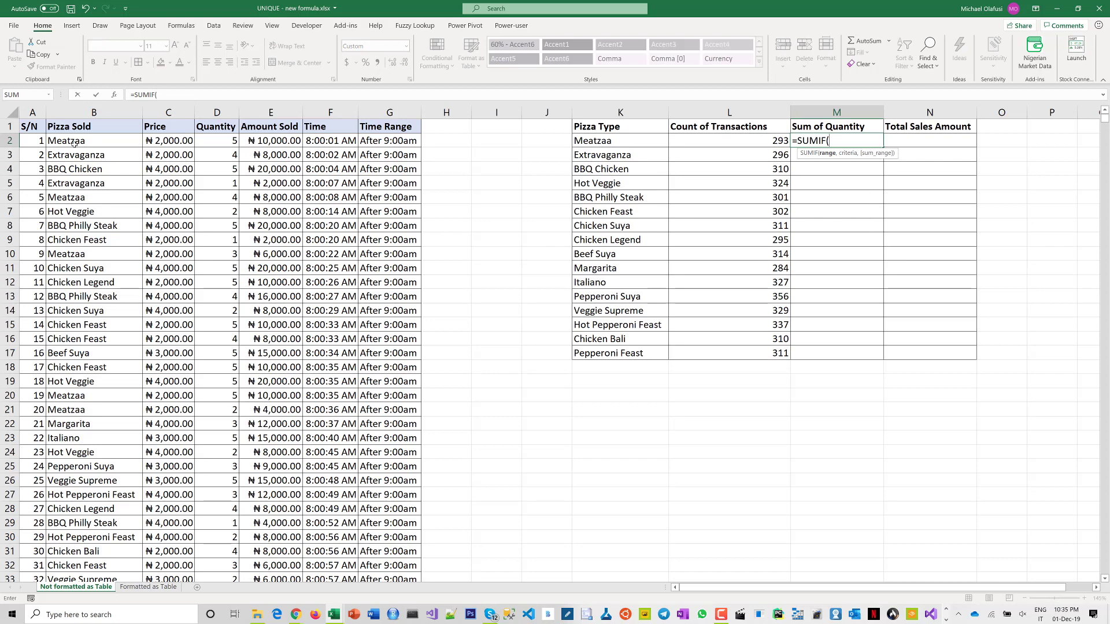
pyautogui.click(93, 112)
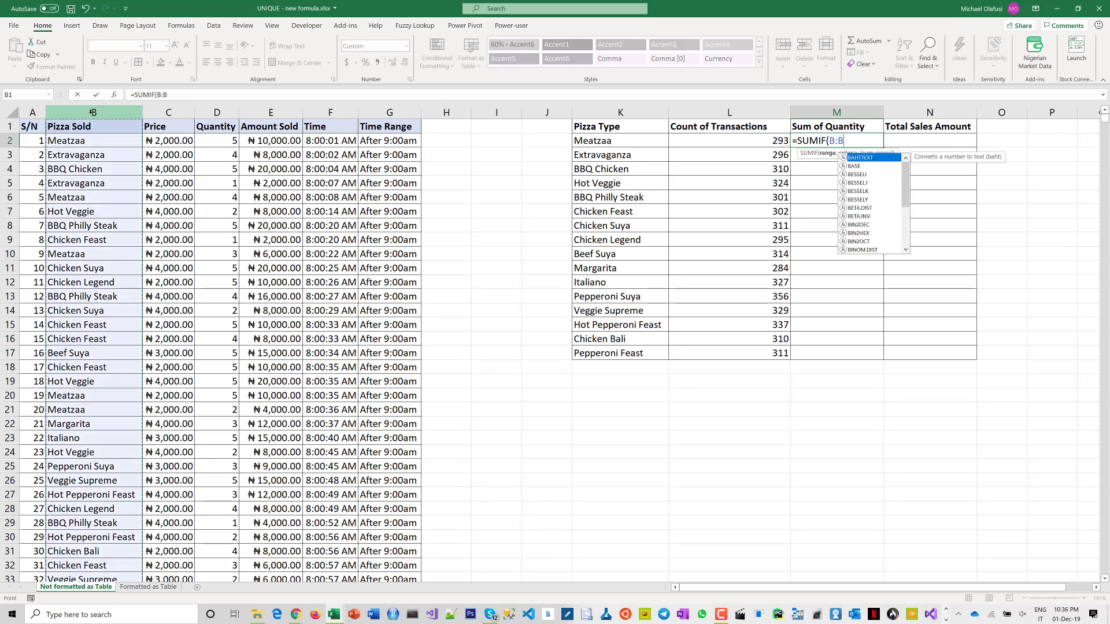
pyautogui.write(',')
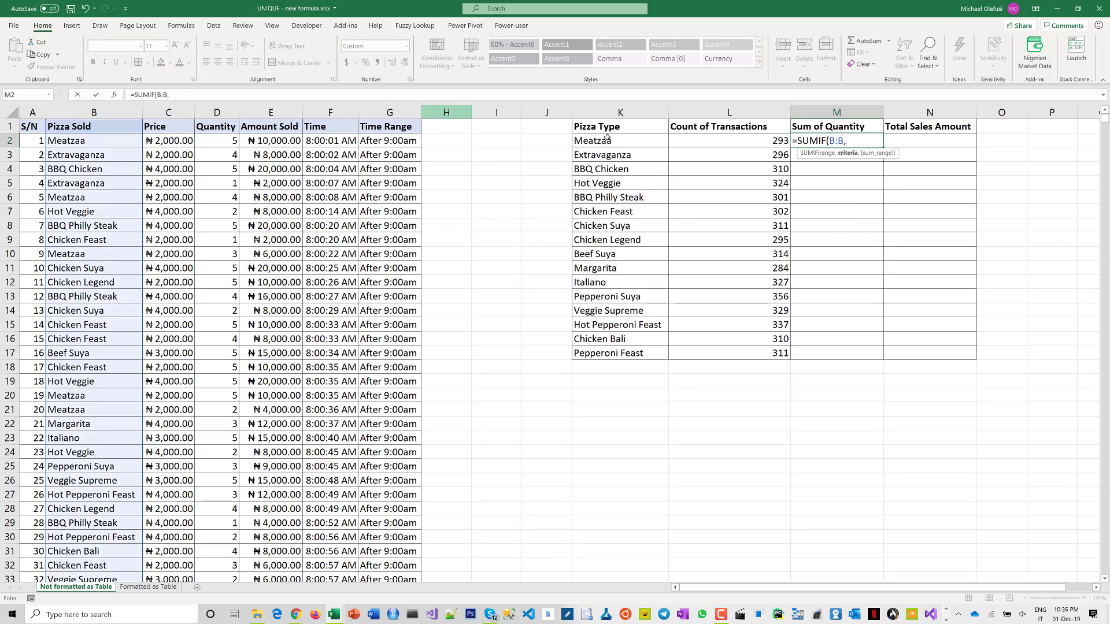
pyautogui.moveTo(619, 140); pyautogui.dragTo(632, 352)
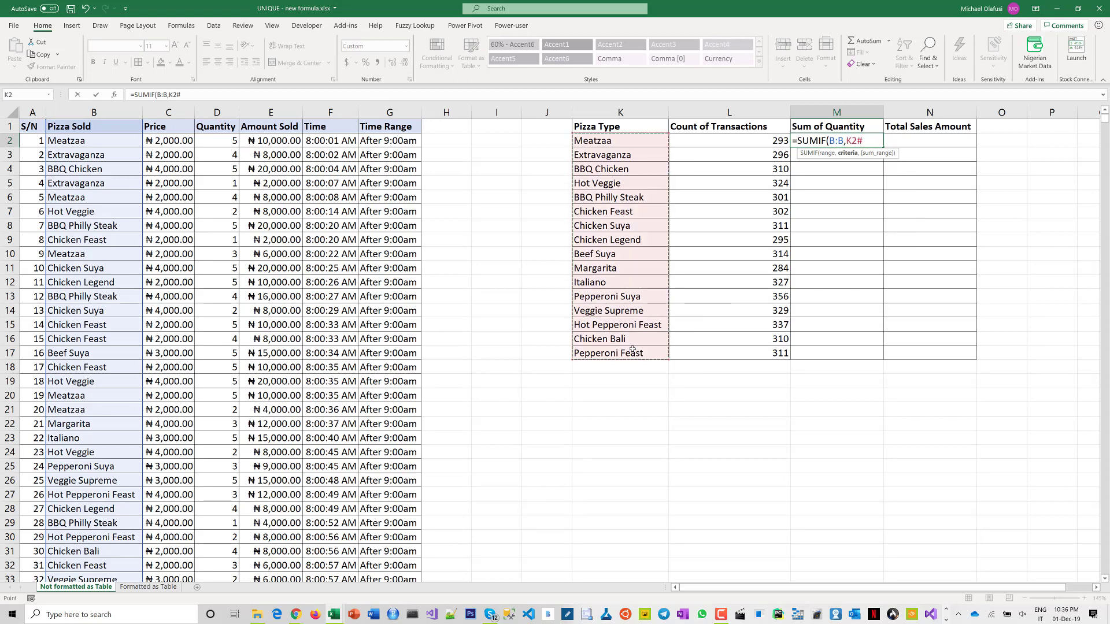
pyautogui.write(',')
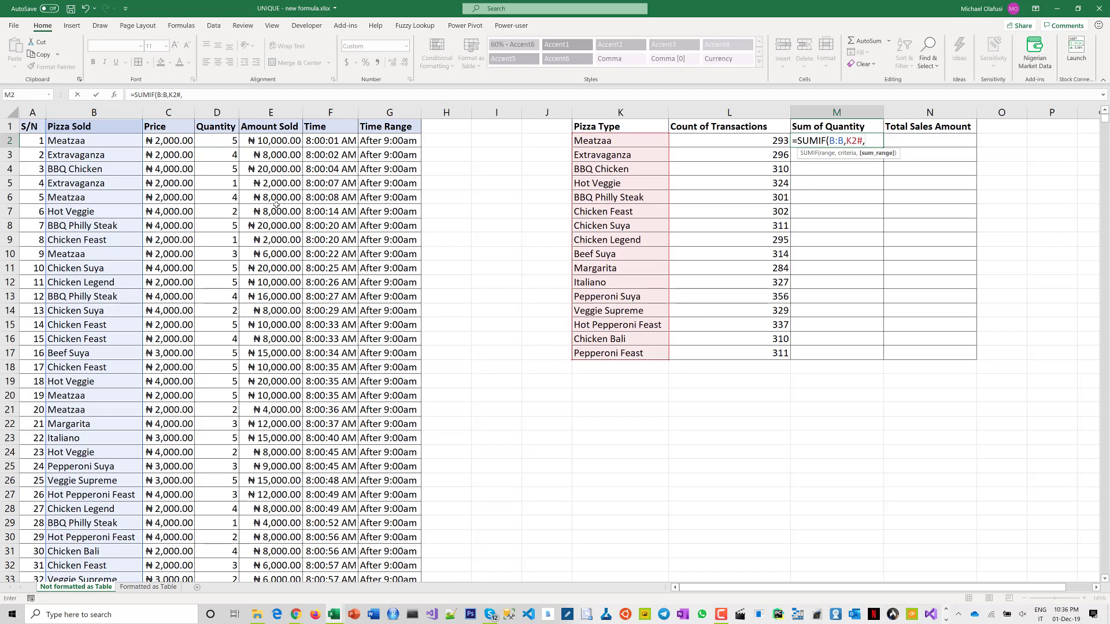
pyautogui.click(219, 113)
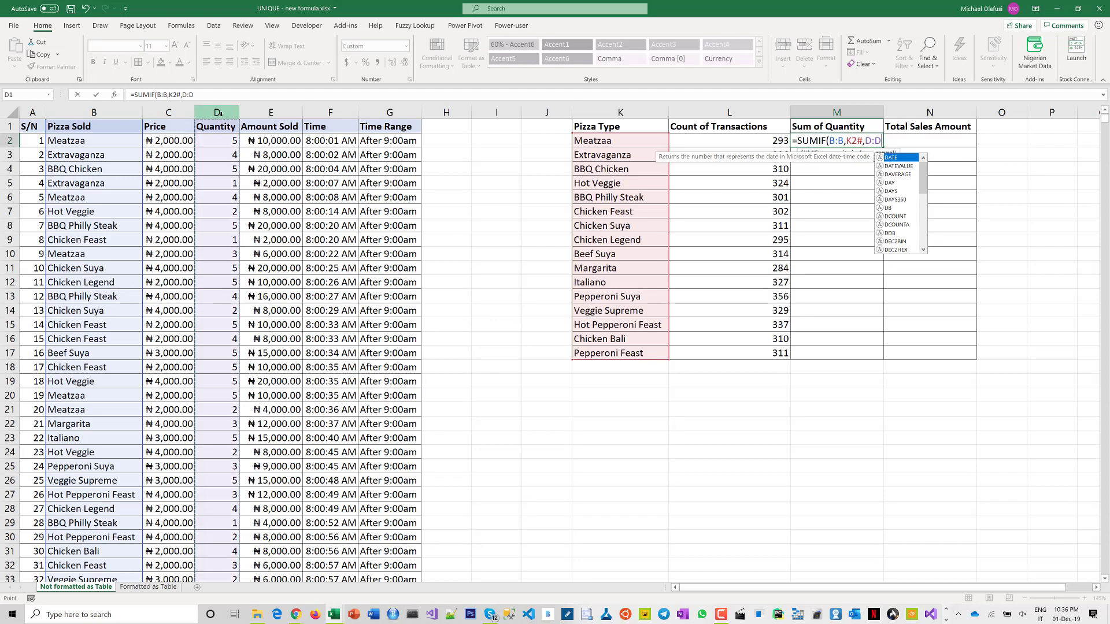
pyautogui.write(')')
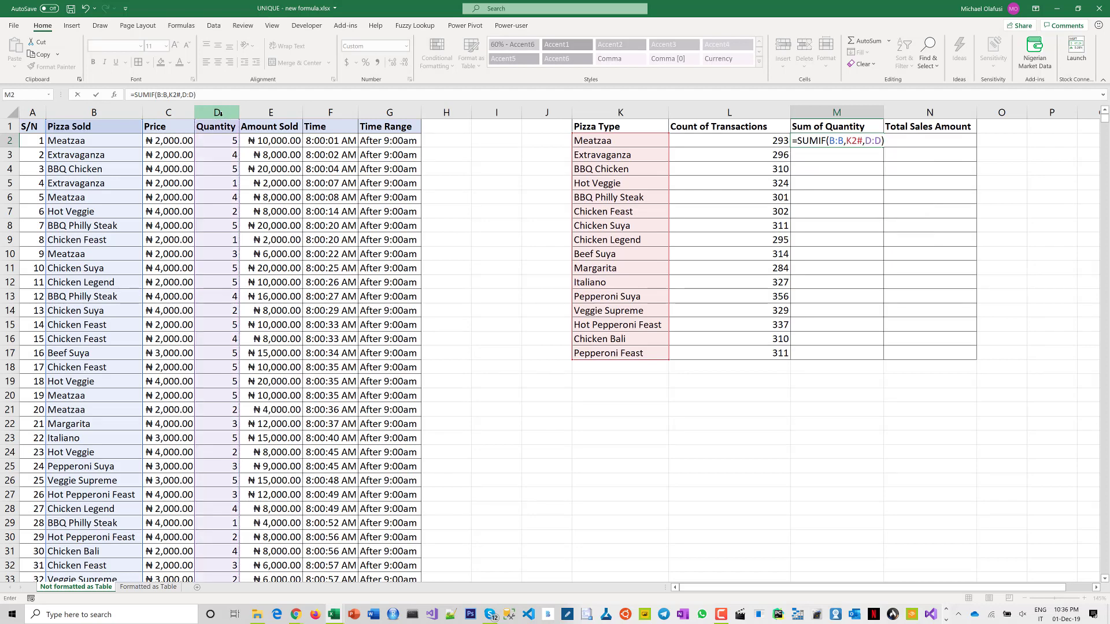
pyautogui.press('Return')
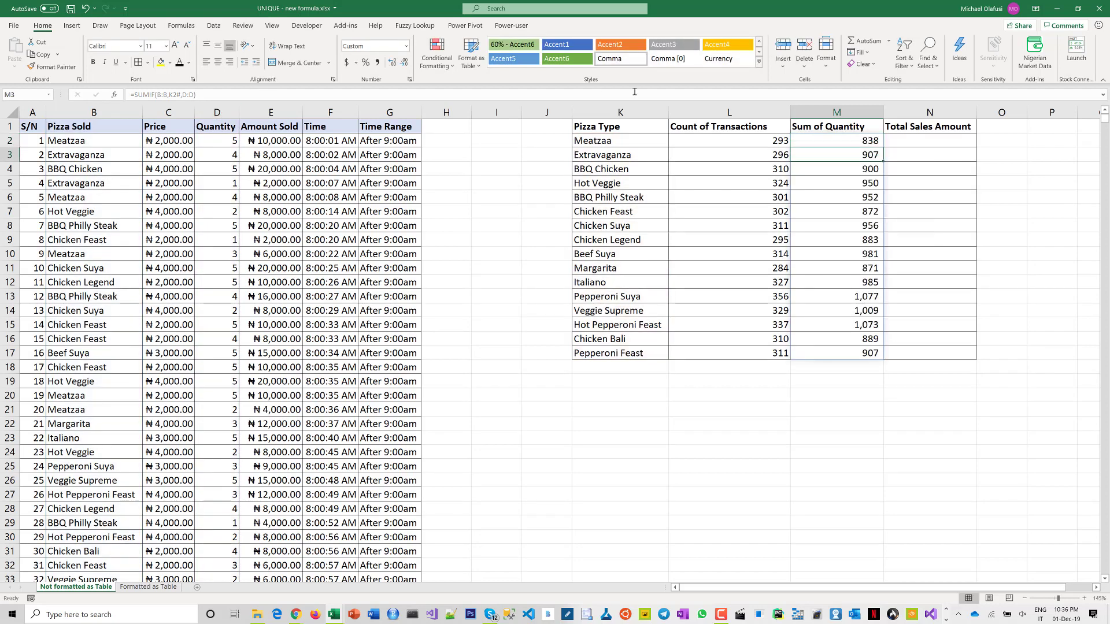
# Enter =SUMIF(B:B,K2#,E:E) in N2 to spill sales totals, e.g. ₦1,676,000.00 for Meatzaa
pyautogui.click(911, 142)
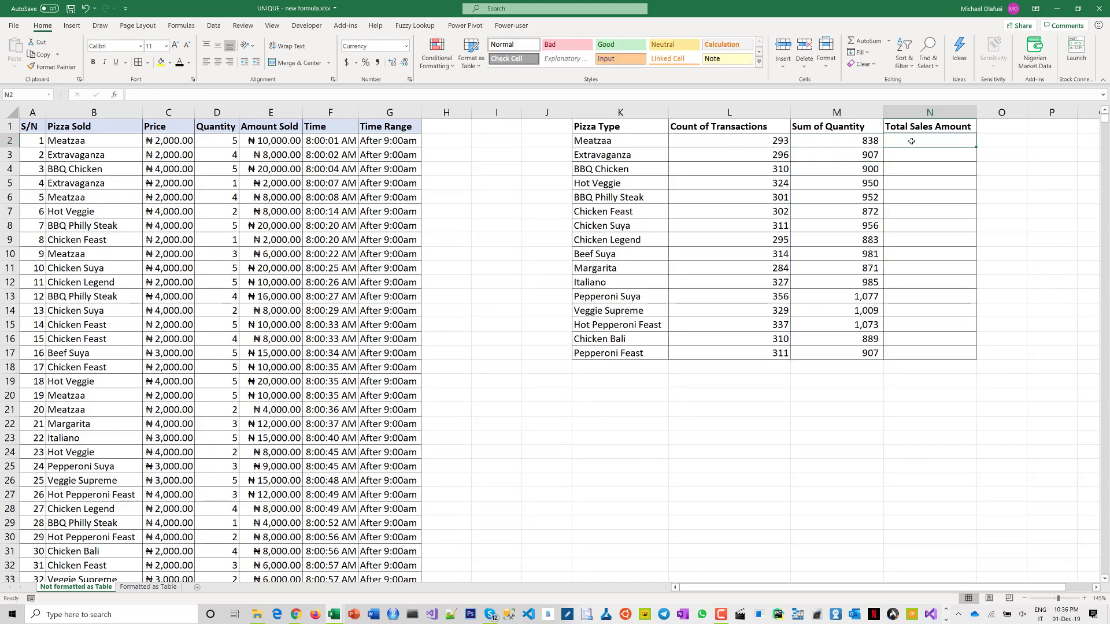
pyautogui.write('=sumif')
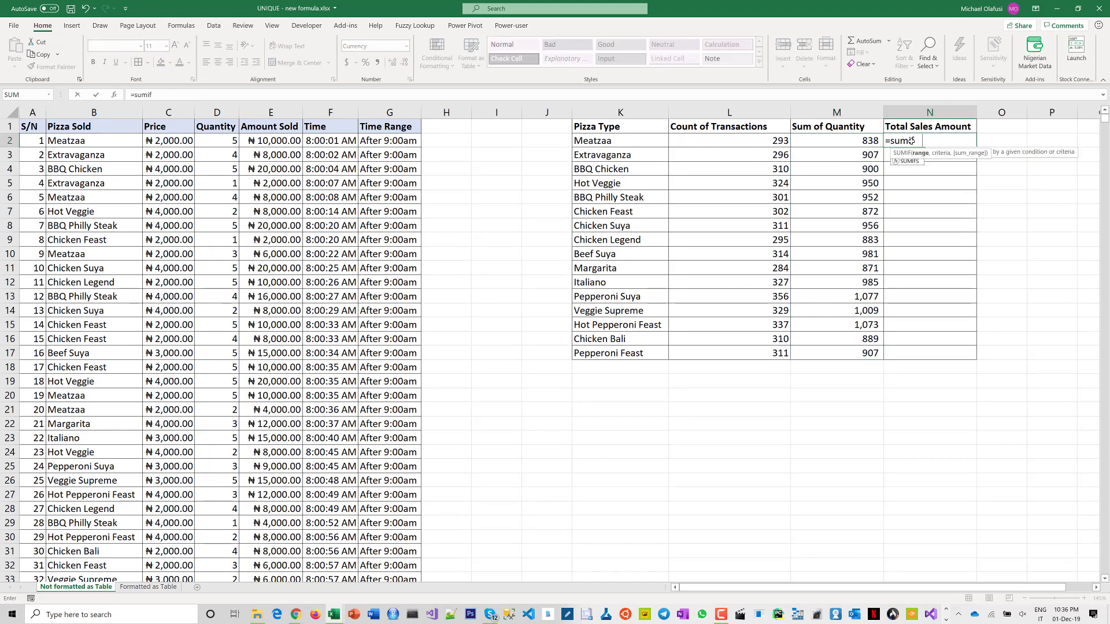
pyautogui.press('Tab')
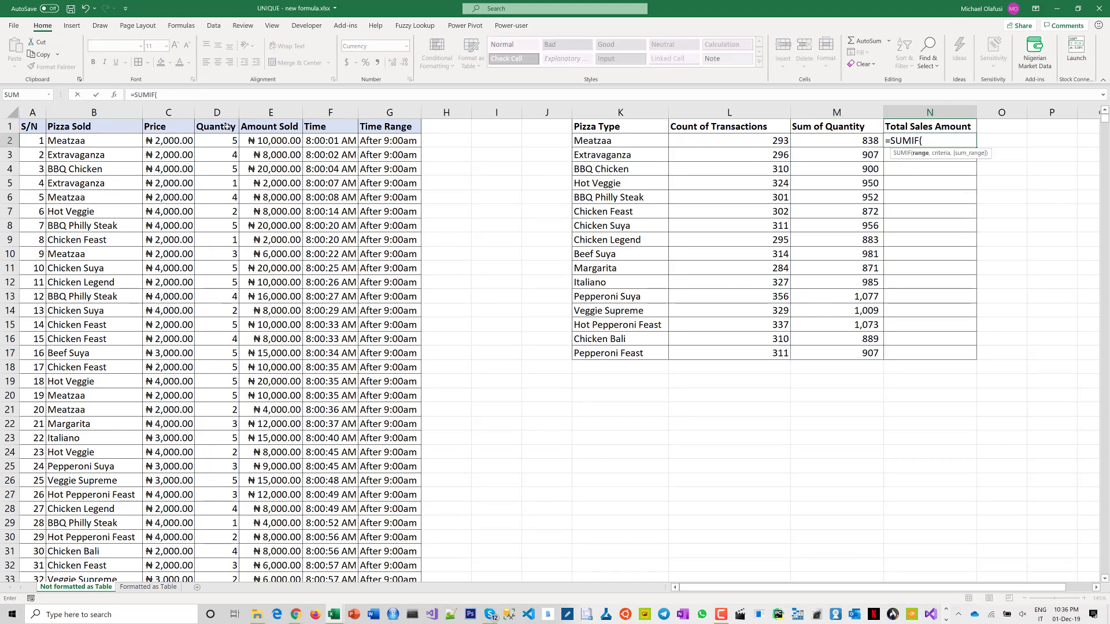
pyautogui.click(99, 111)
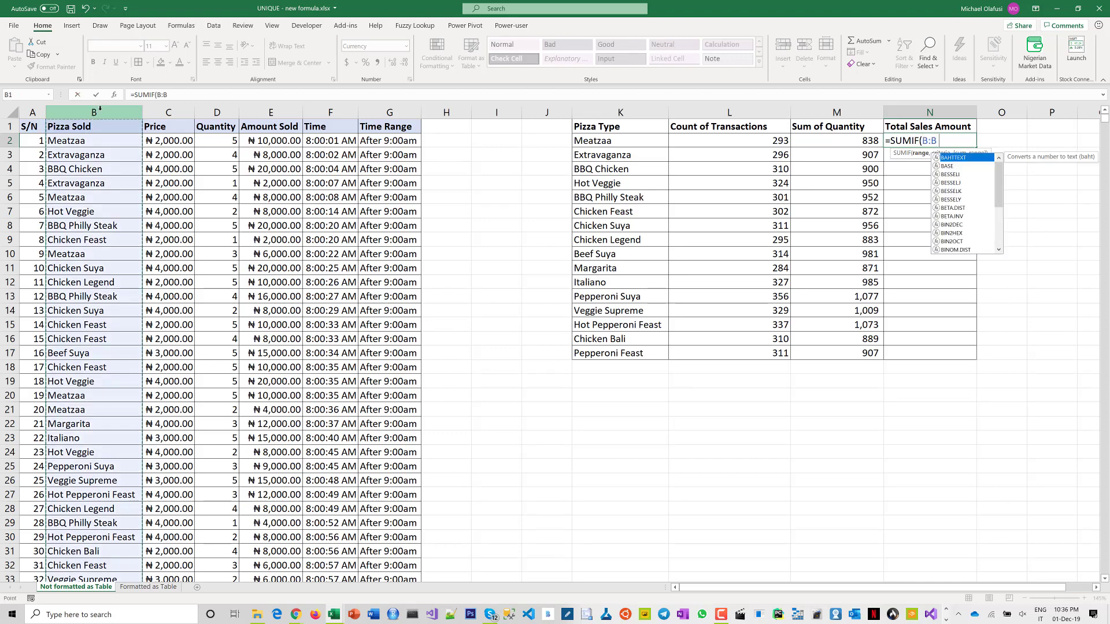
pyautogui.write(',')
pyautogui.moveTo(624, 140); pyautogui.dragTo(634, 351)
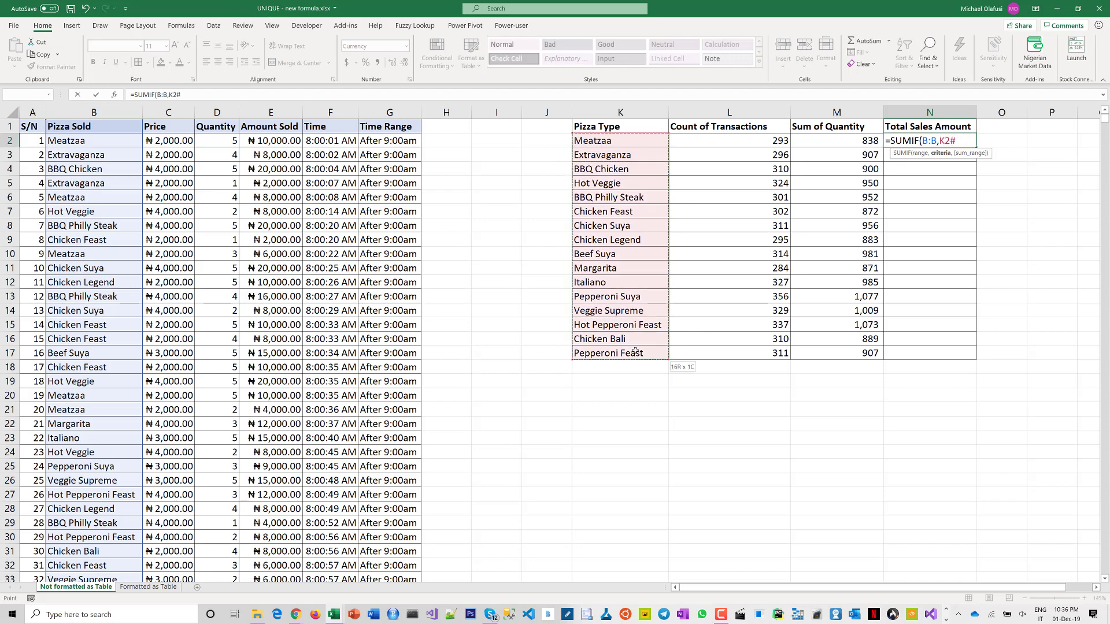
pyautogui.write(',')
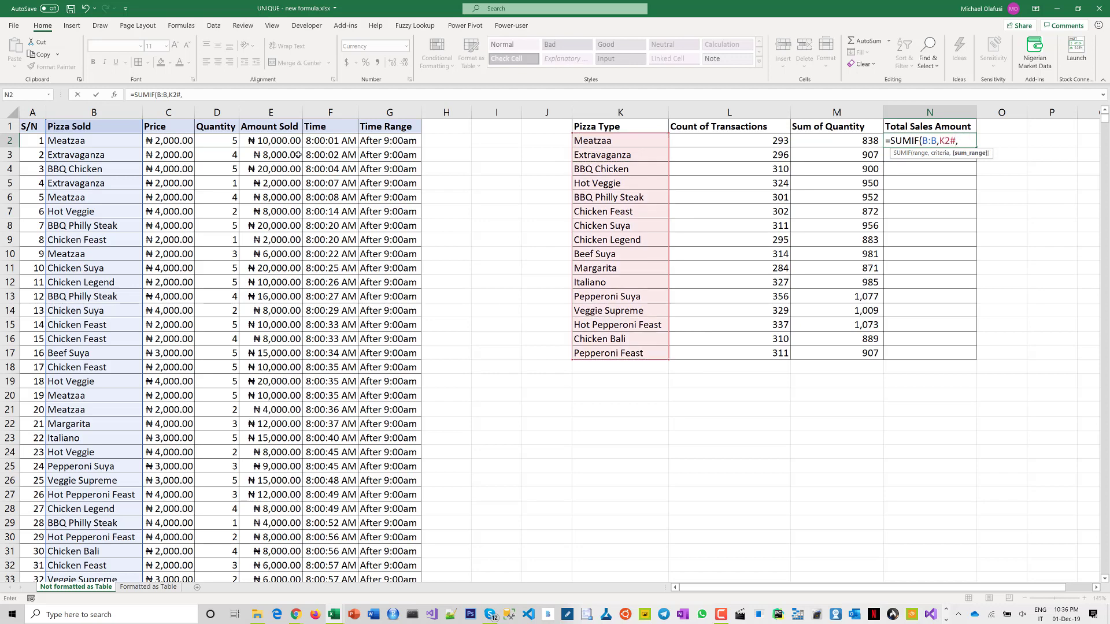
pyautogui.click(277, 113)
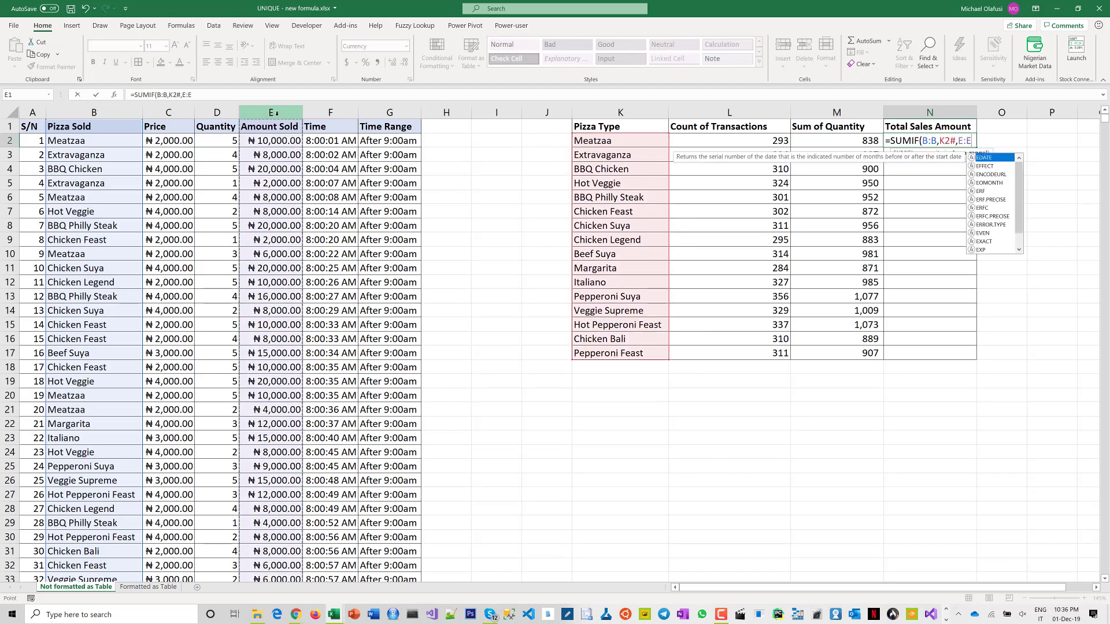
pyautogui.write(')')
pyautogui.press('Return')
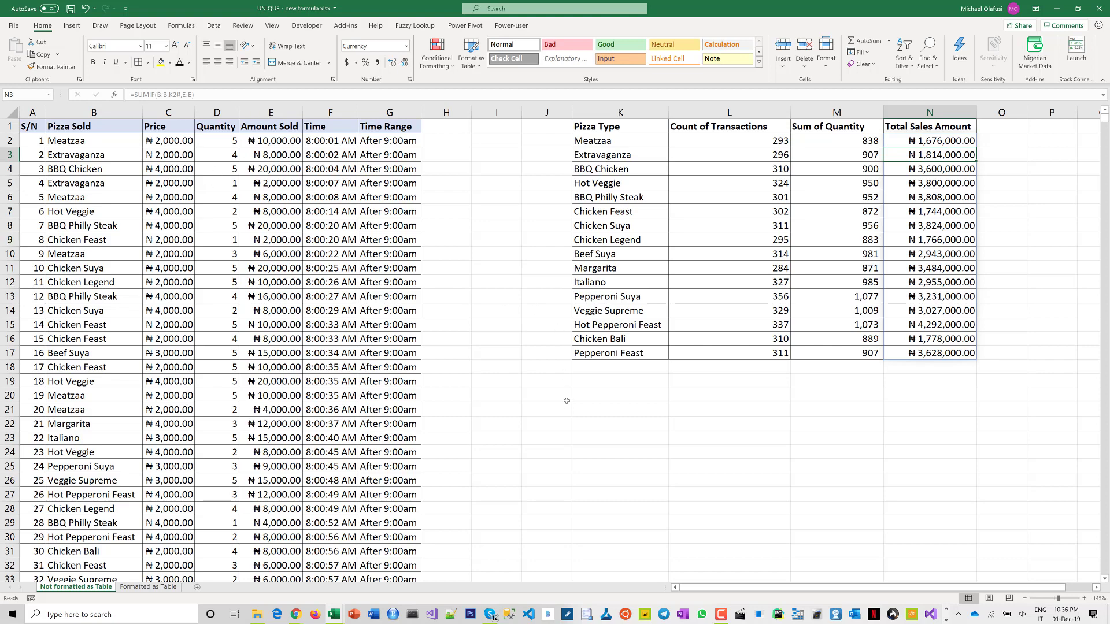
# Rename row 7's Hot Veggie to 'New Pizza' and check its summary row: 1 transaction, ₦8,000.00
pyautogui.click(64, 212)
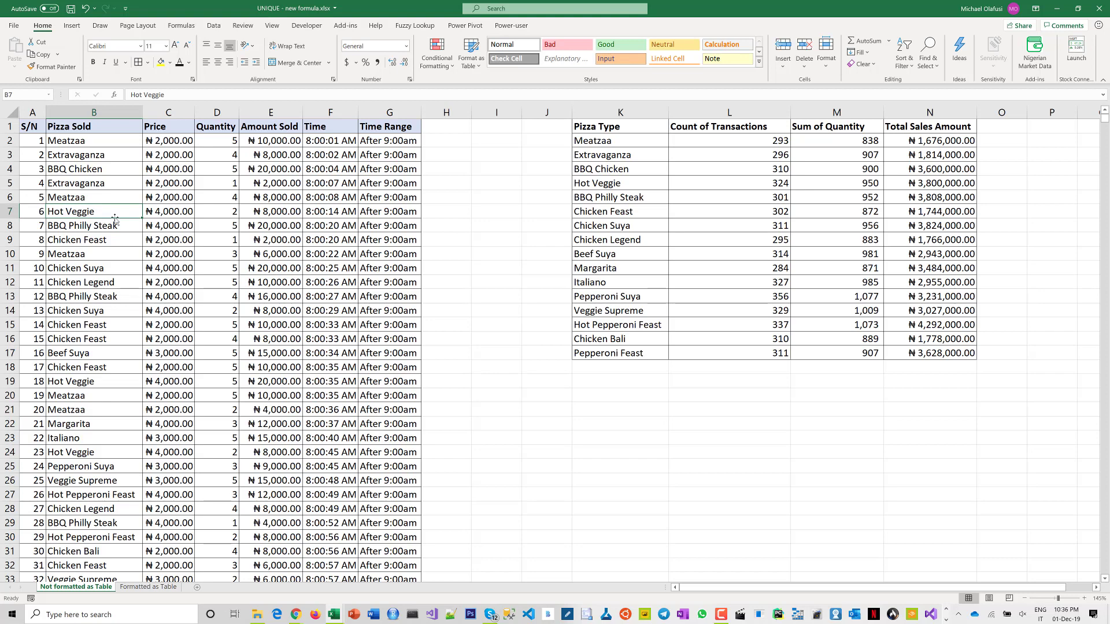
pyautogui.write('New Pizz')
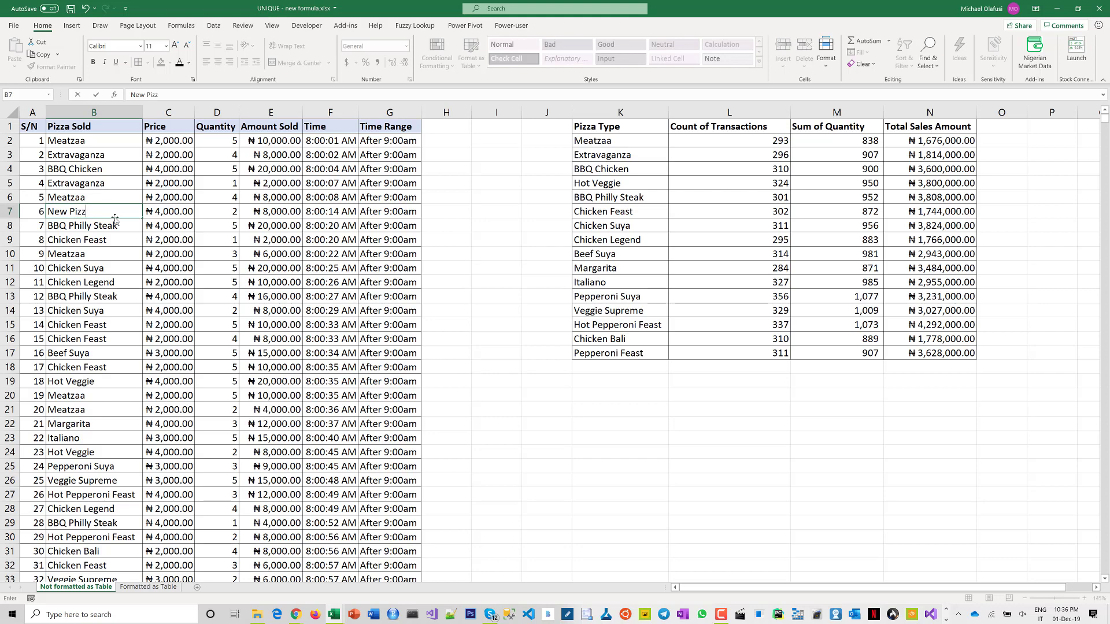
pyautogui.write('a')
pyautogui.press('Return')
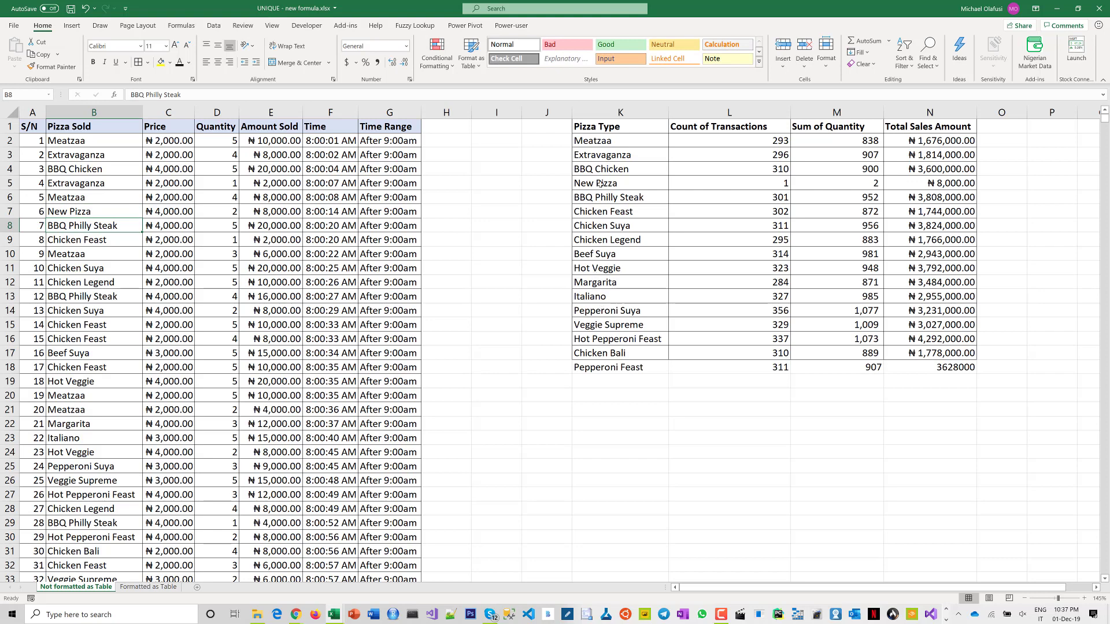
pyautogui.moveTo(601, 181); pyautogui.dragTo(936, 183)
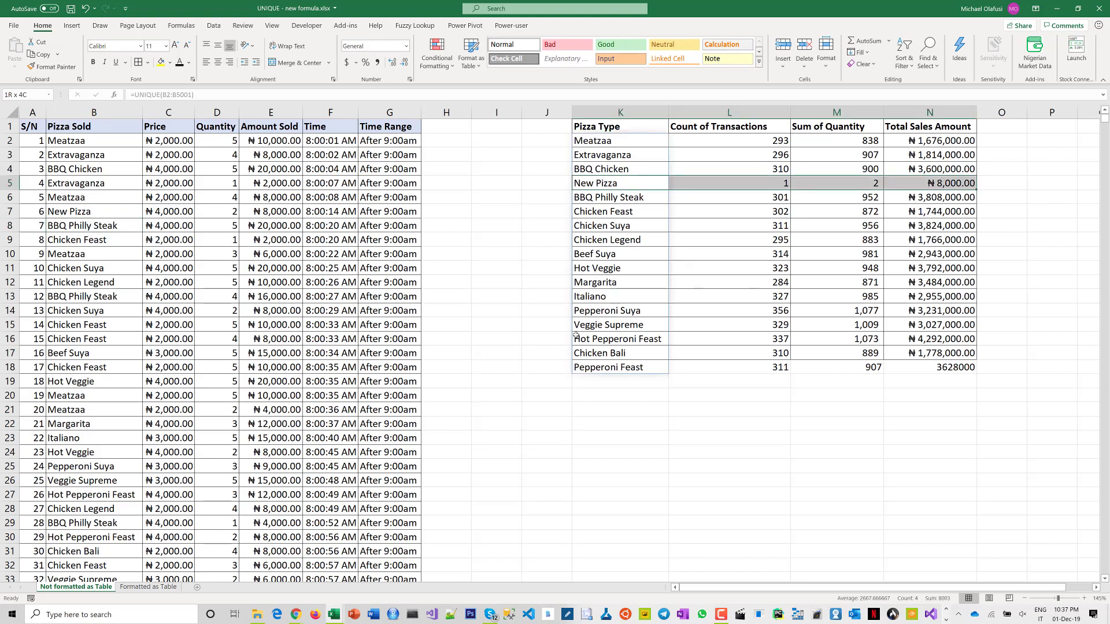
pyautogui.click(501, 325)
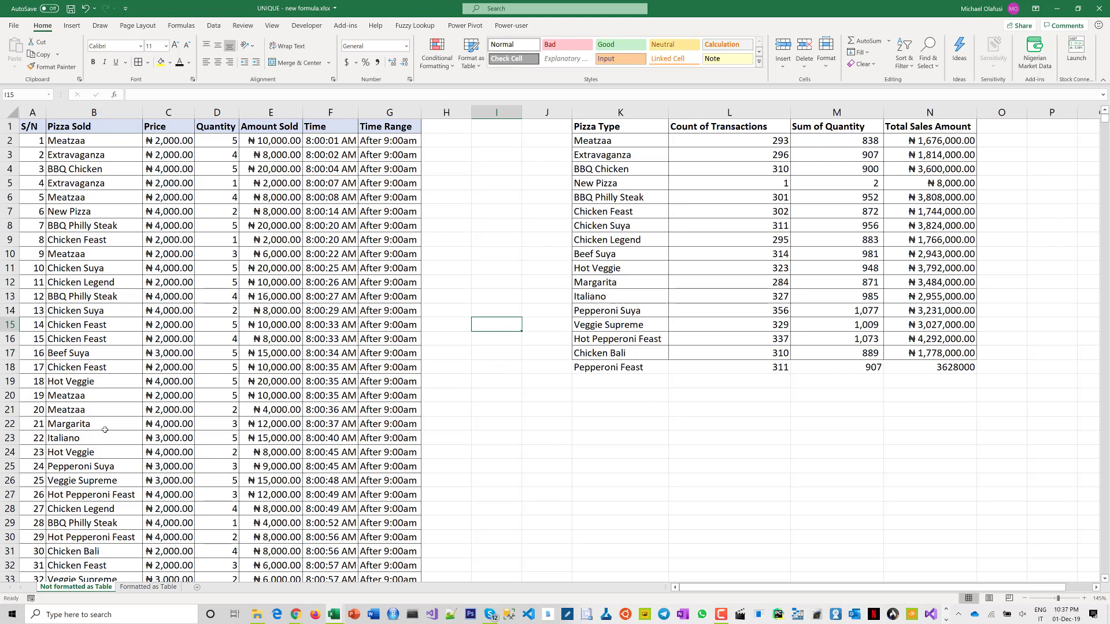
# Add a new sale row below the data with serial 5001 and pizza Extra Beefy
pyautogui.click(59, 454)
pyautogui.hotkey('ctrl', 'Down')
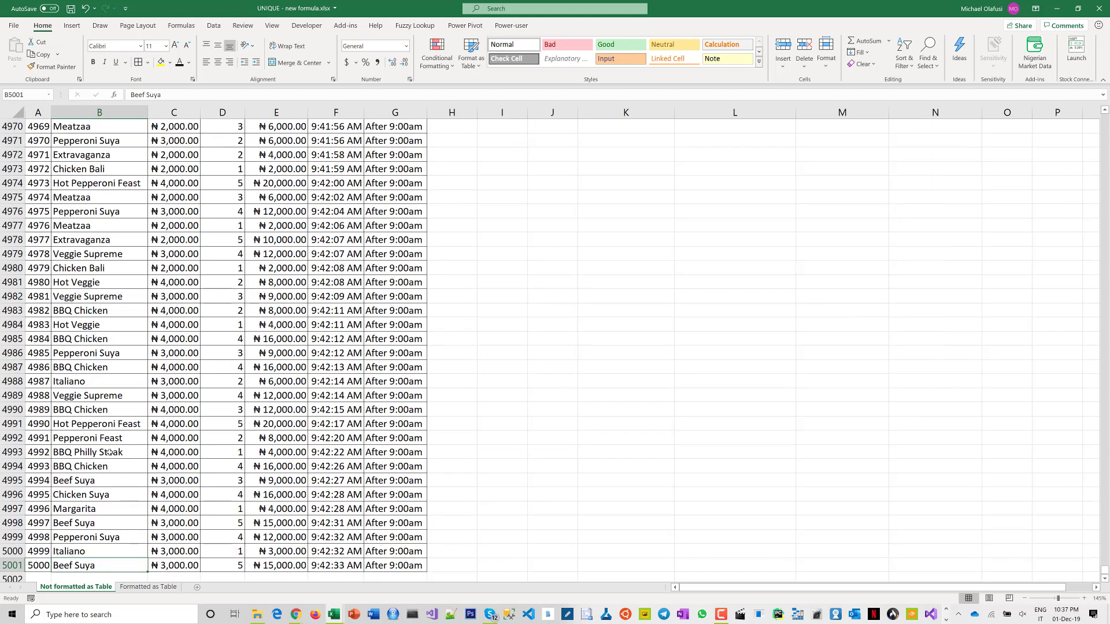
pyautogui.scroll(-1, 107, 460)
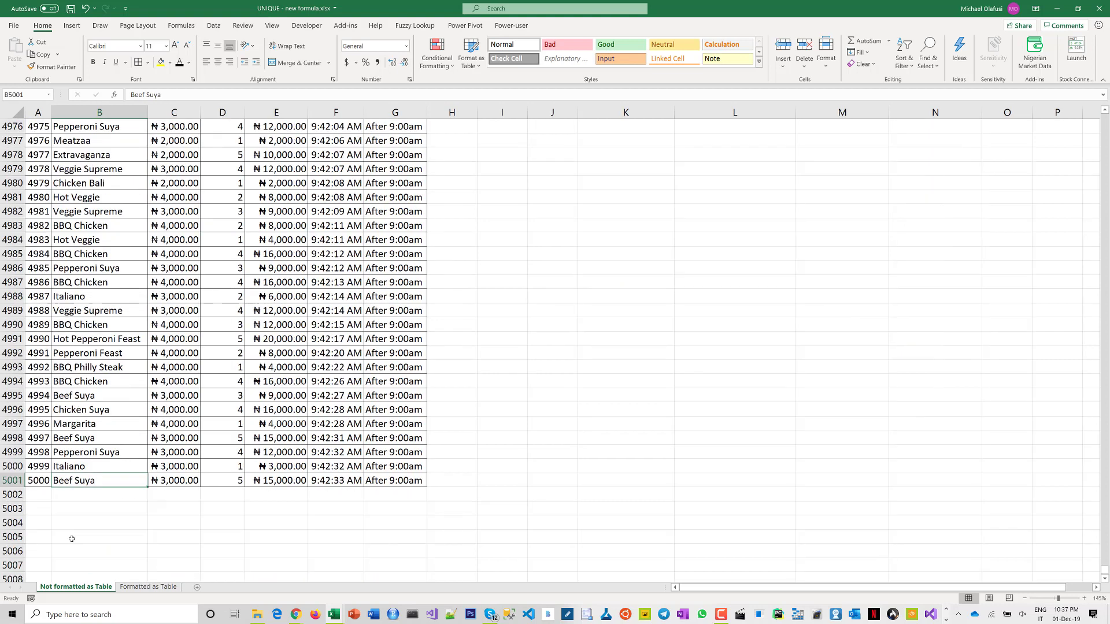
pyautogui.click(40, 493)
pyautogui.write('5001')
pyautogui.press('Tab')
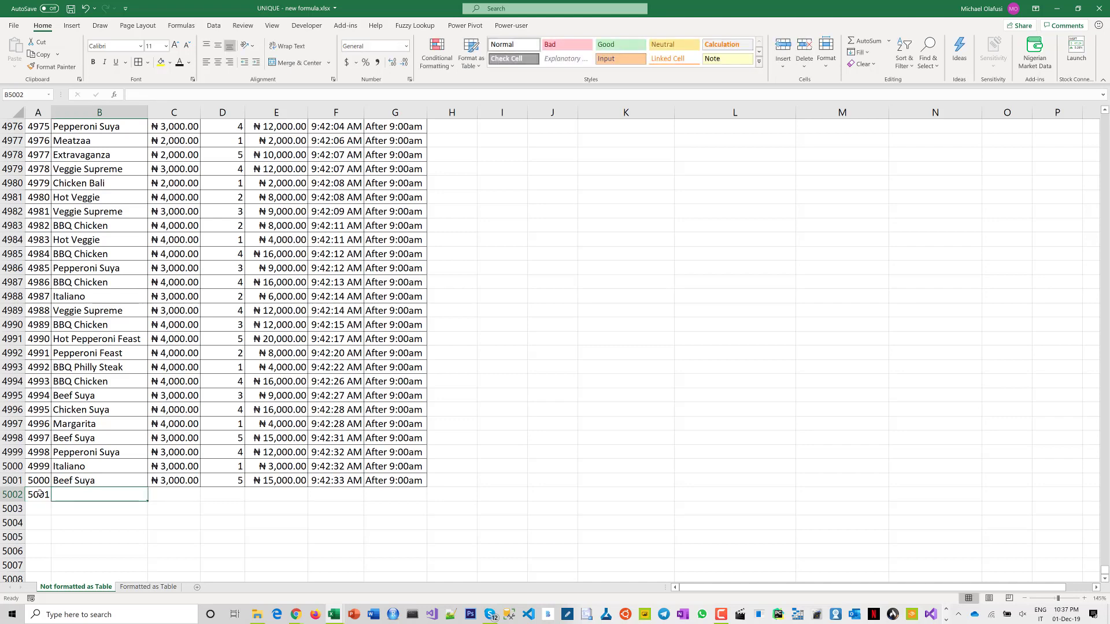
pyautogui.write('Extra Beefy')
pyautogui.press('Tab')
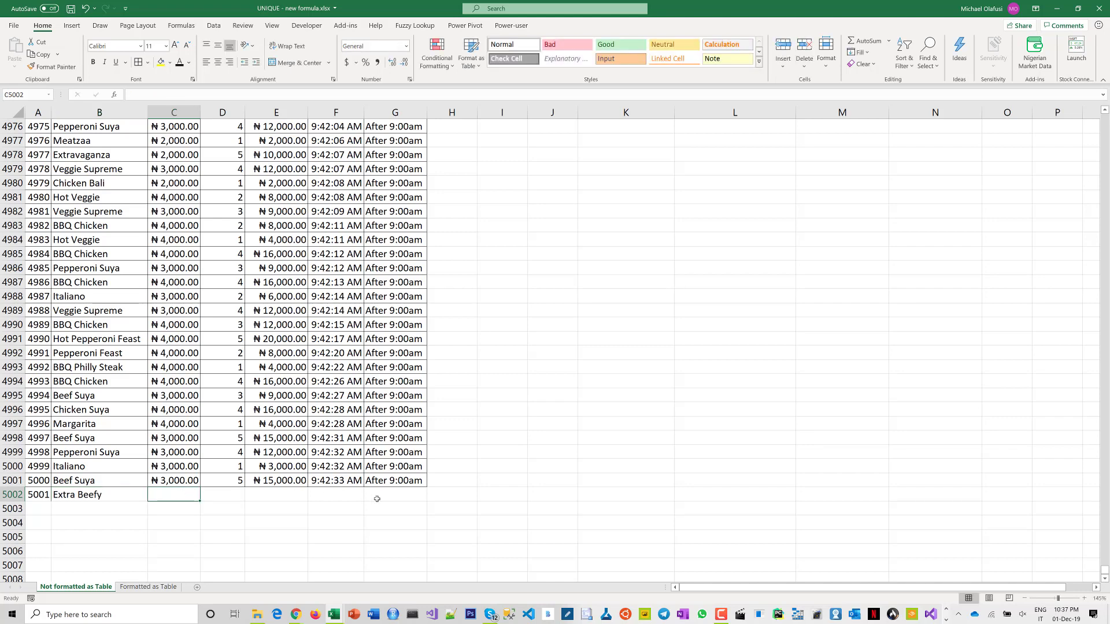
# Fill the new row's remaining values from the row above (quantity 5, ₦15,000.00) and return to the summary
pyautogui.press('Up')
pyautogui.hotkey('shift', 'Down')
pyautogui.hotkey('ctrl', 'shift', 'Right')
pyautogui.hotkey('ctrl', 'd')
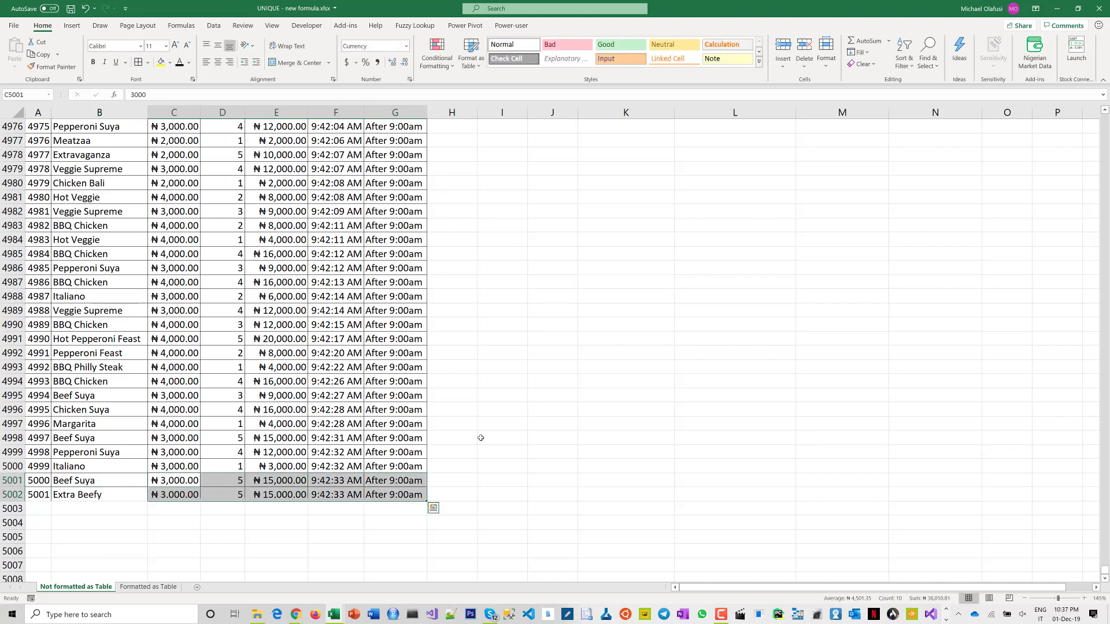
pyautogui.click(626, 423)
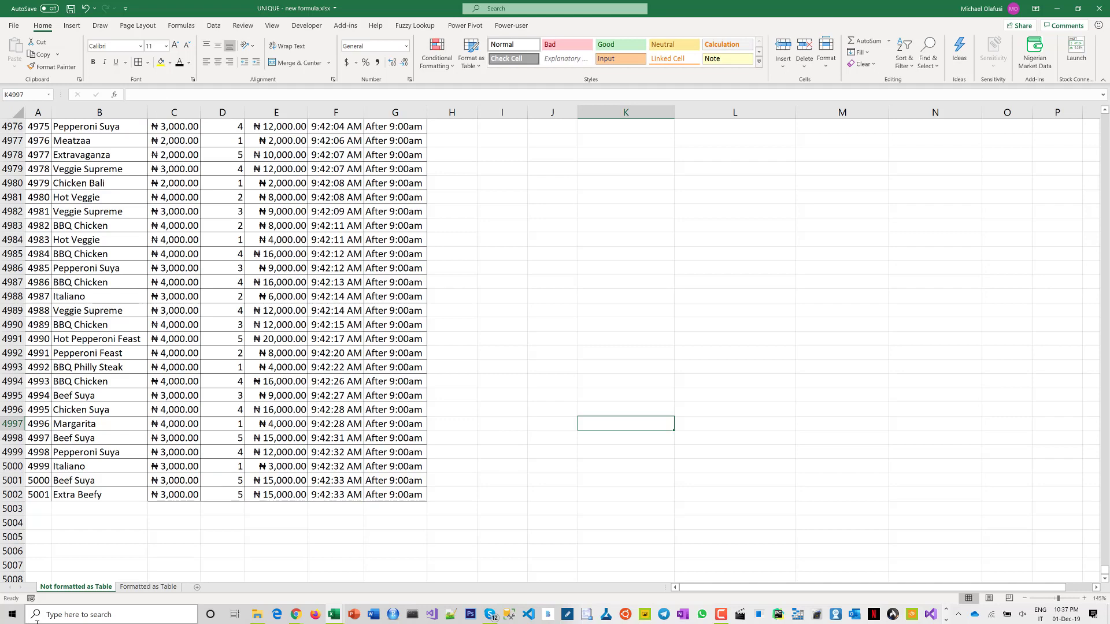
pyautogui.hotkey('ctrl', 'Up')
pyautogui.scroll(6, 314, 318)
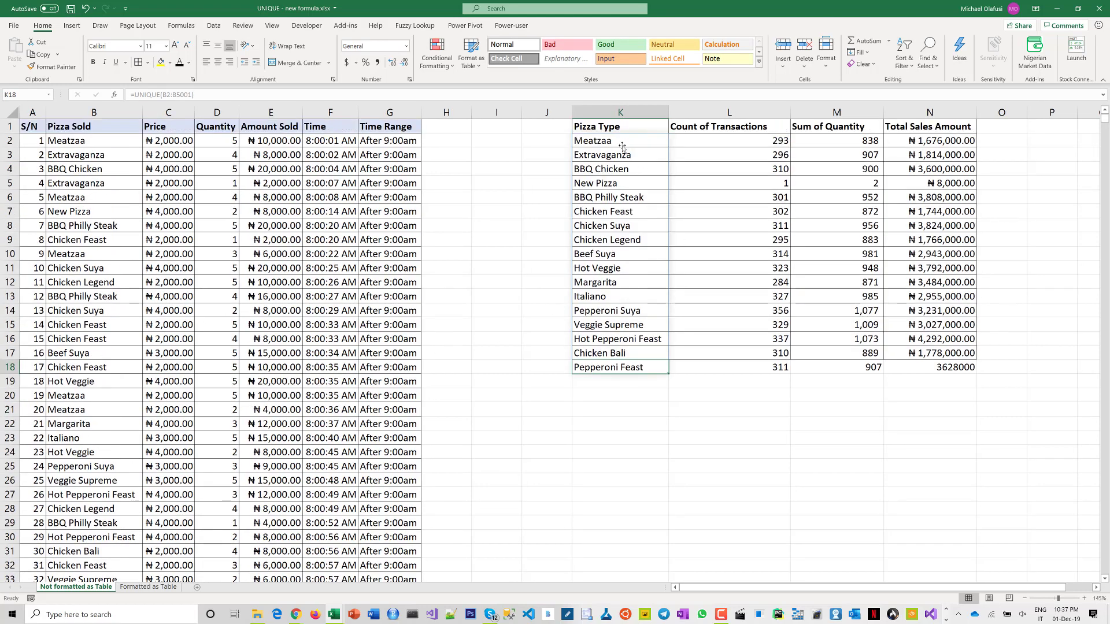
pyautogui.click(622, 146)
pyautogui.press('F2')
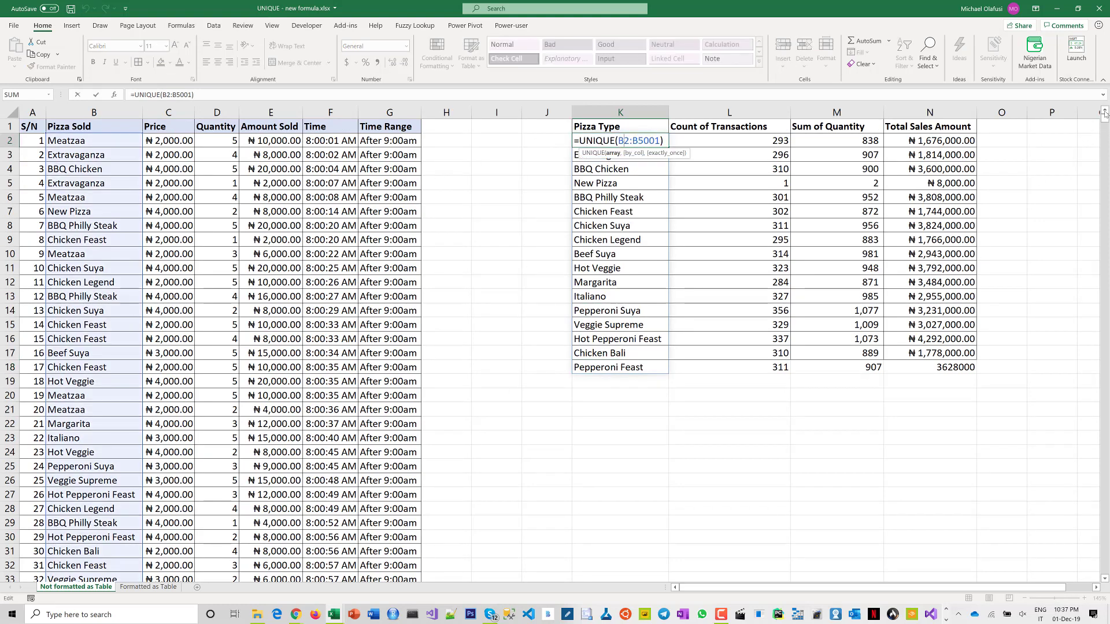
pyautogui.moveTo(1104, 128); pyautogui.dragTo(1103, 569)
pyautogui.scroll(-1, 116, 537)
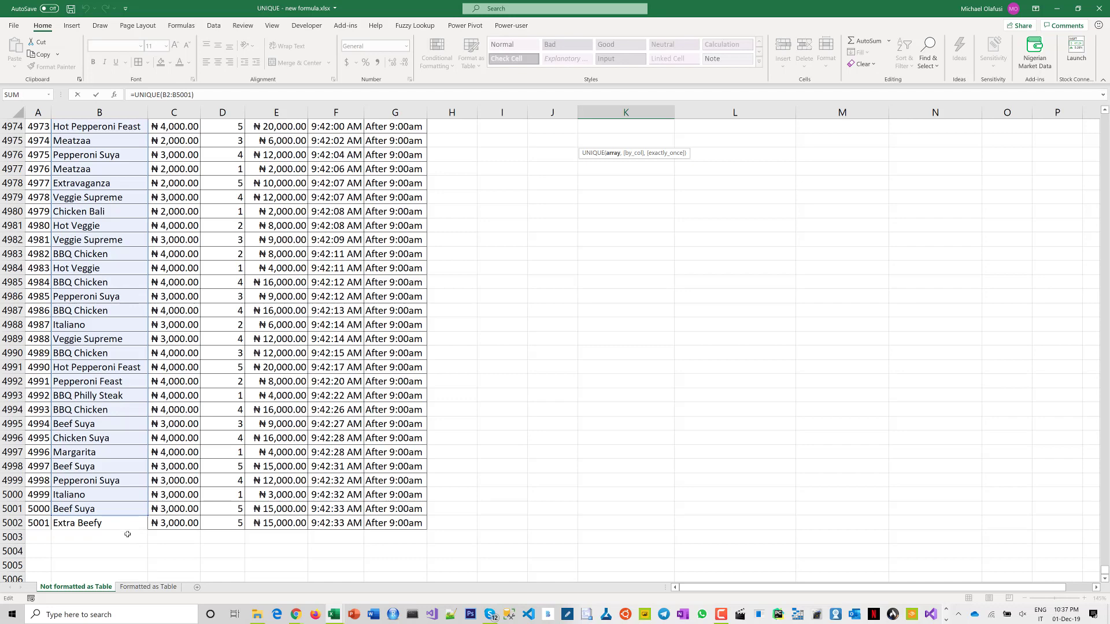
# Confirm the UNIQUE formula unchanged and switch to the Formatted as Table sheet
pyautogui.press('Return')
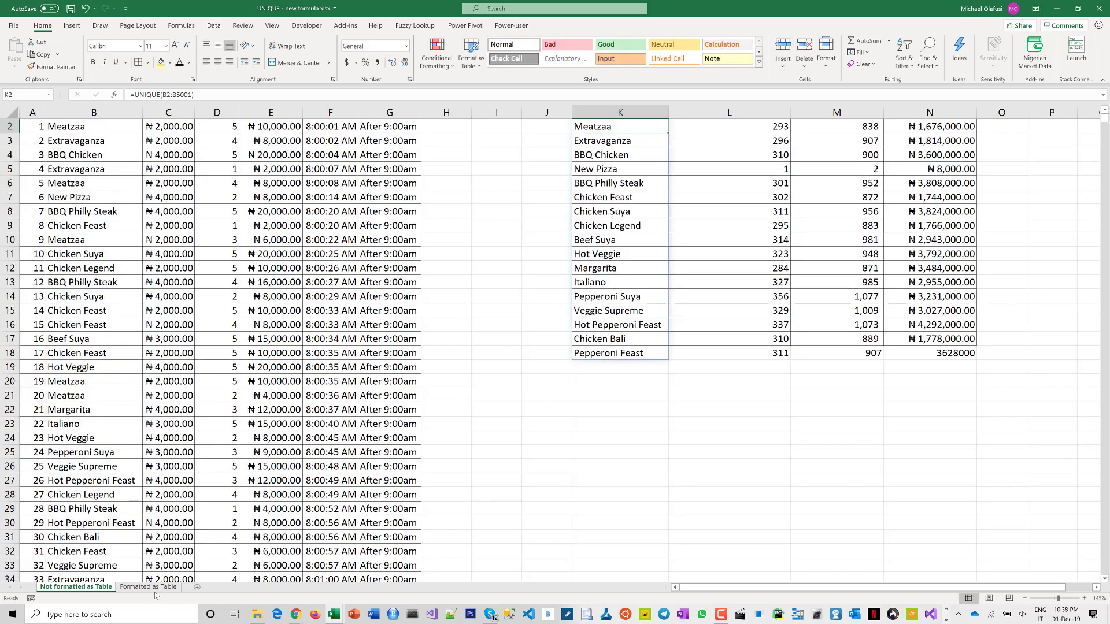
pyautogui.click(148, 586)
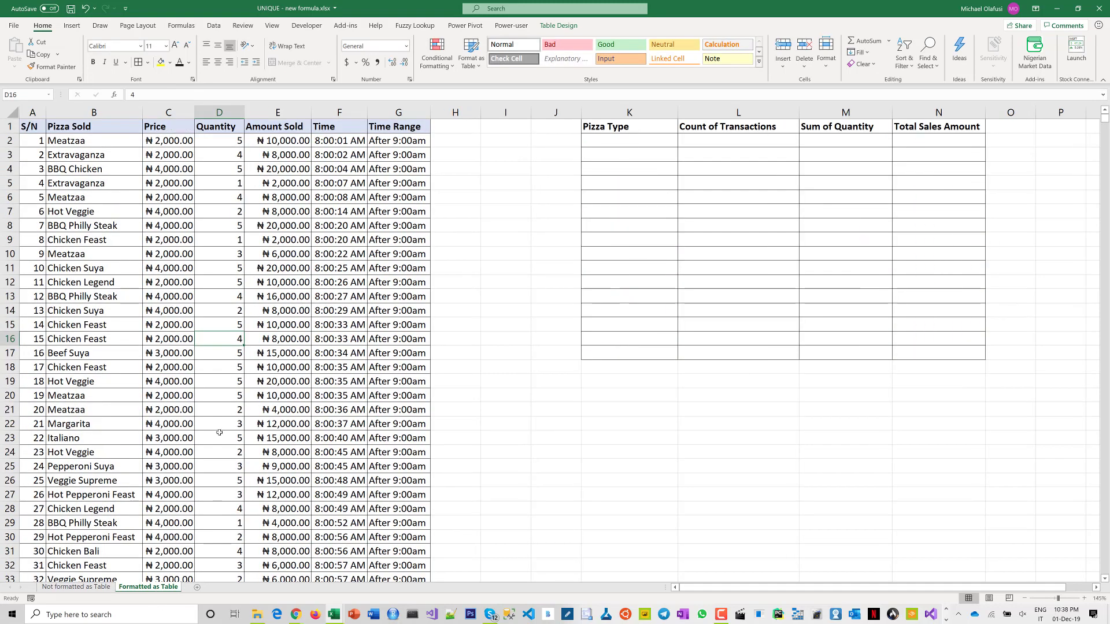
pyautogui.click(599, 135)
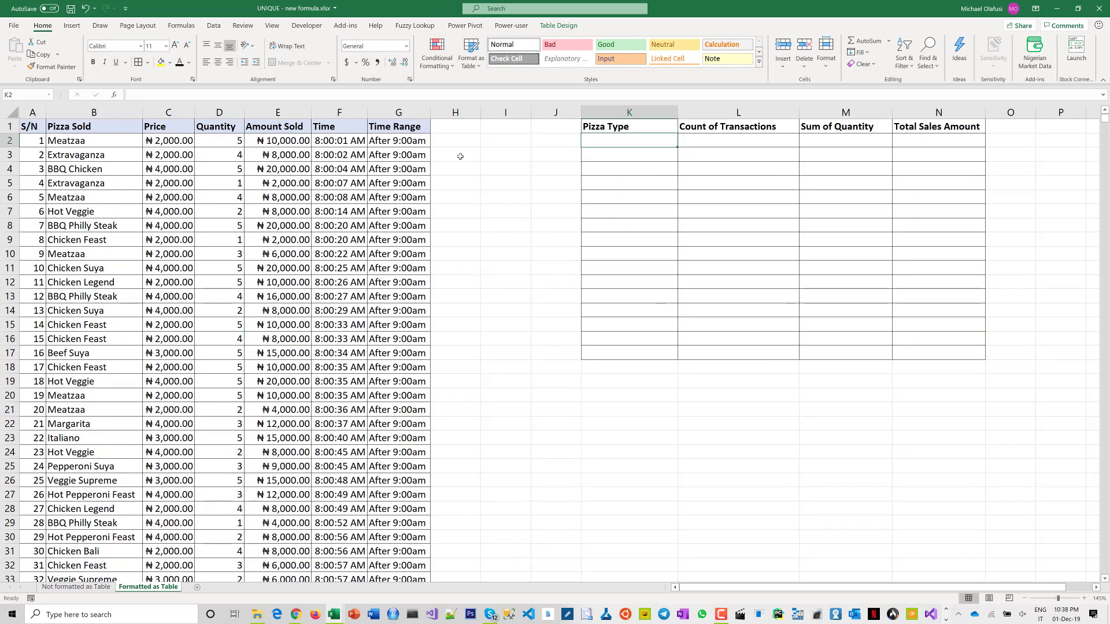
# Select the whole sales table and browse the Format as Table styles without applying any
pyautogui.click(168, 168)
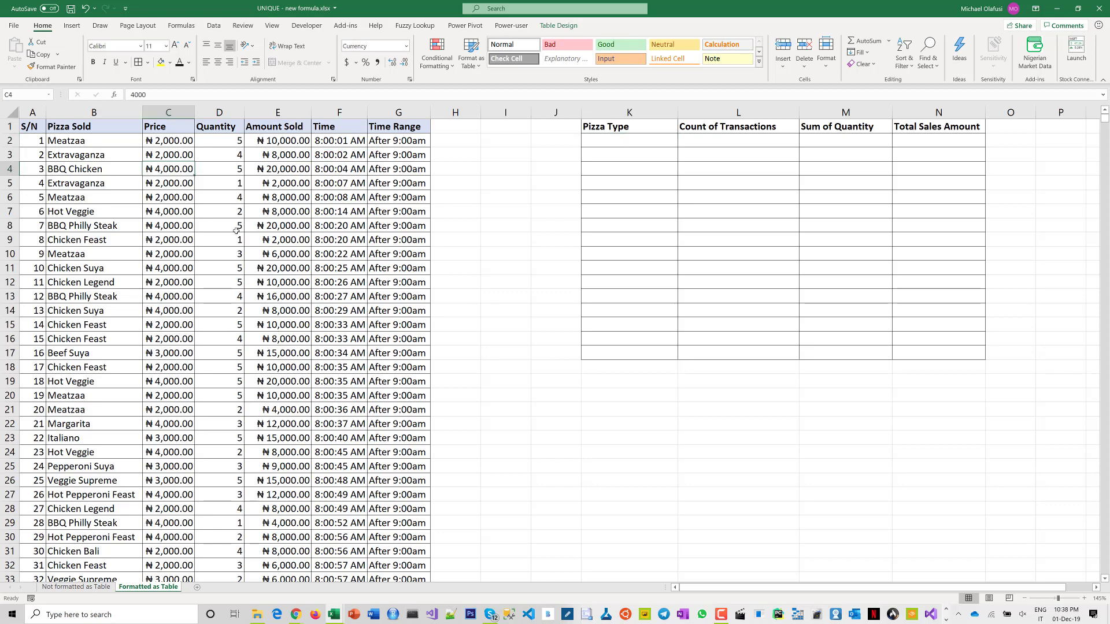
pyautogui.hotkey('ctrl', 'a')
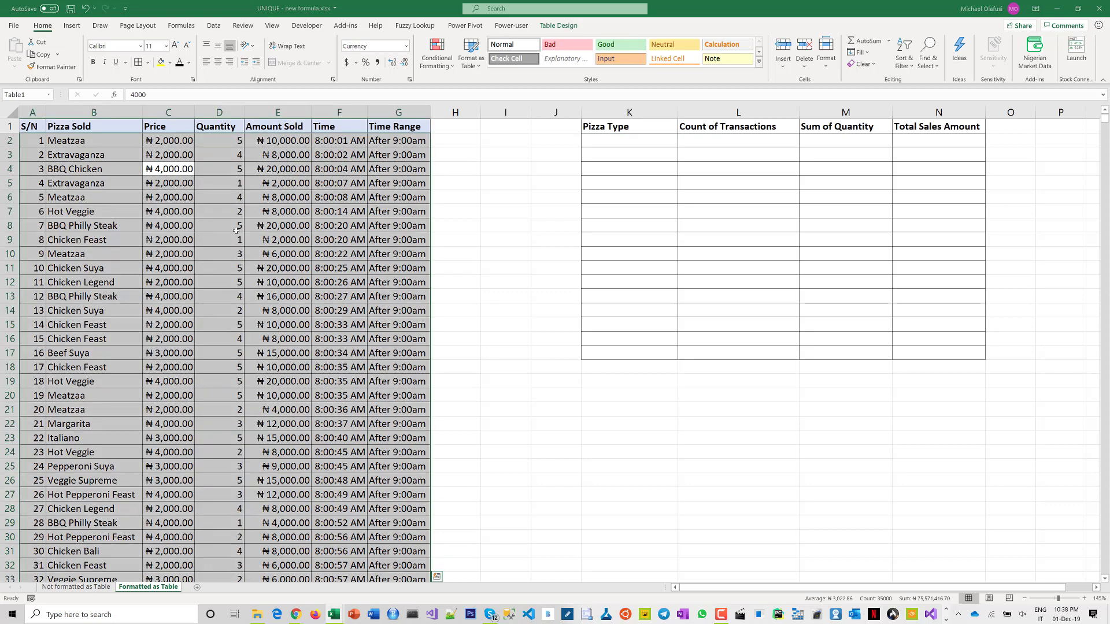
pyautogui.click(67, 27)
pyautogui.scroll(1, 621, 65)
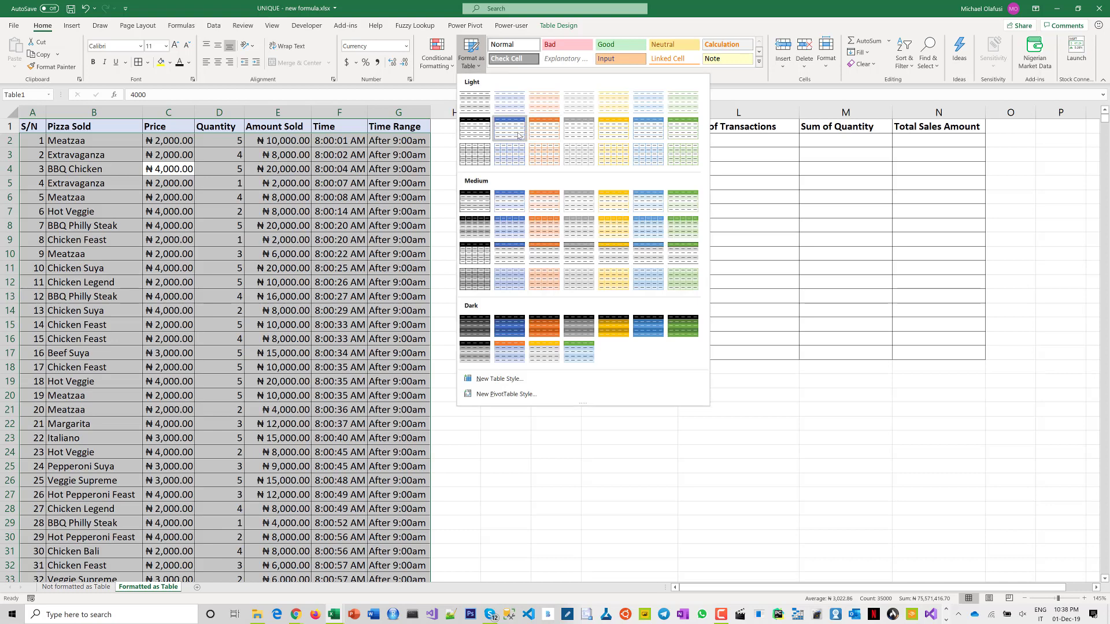
pyautogui.click(519, 136)
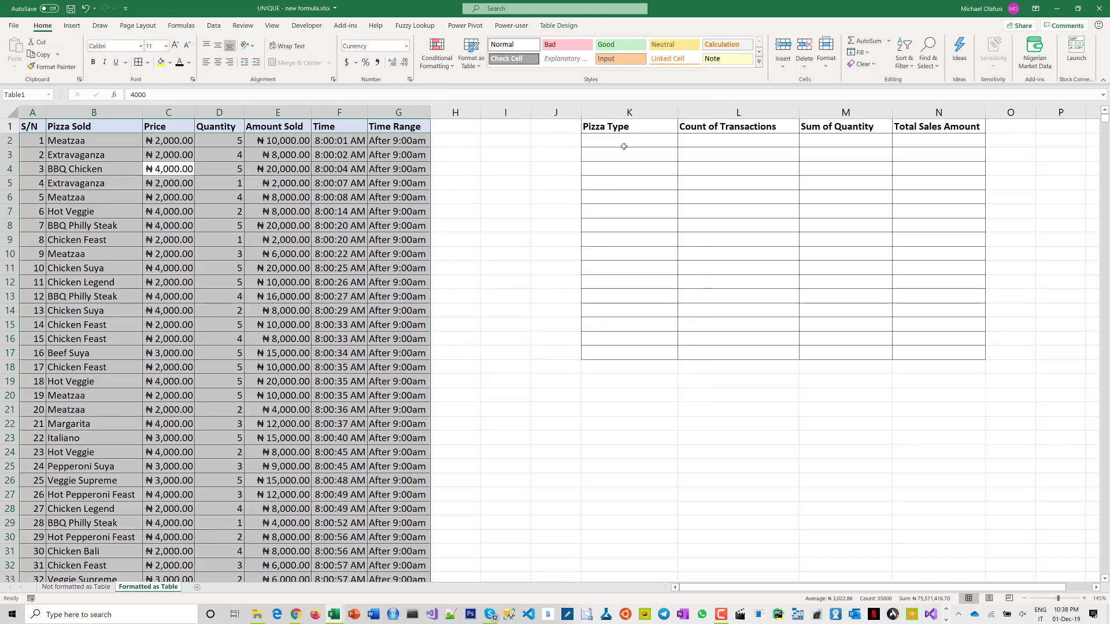
# Enter =UNIQUE(Table1[Pizza Sold]) in K2 to list the 16 pizza names
pyautogui.click(627, 144)
pyautogui.write('=uniq')
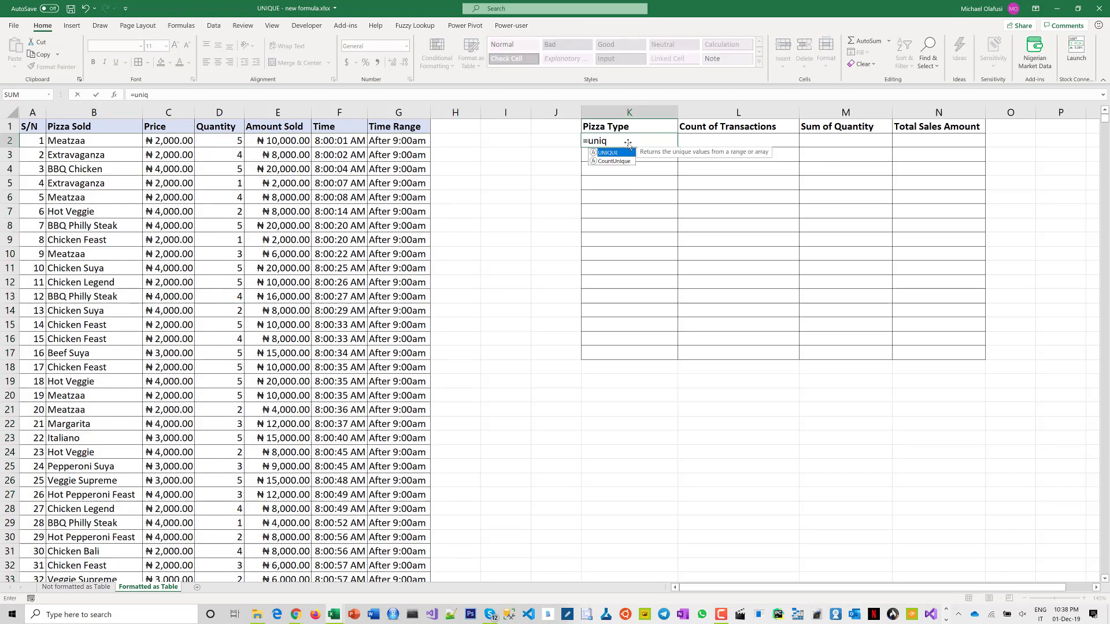
pyautogui.press('Tab')
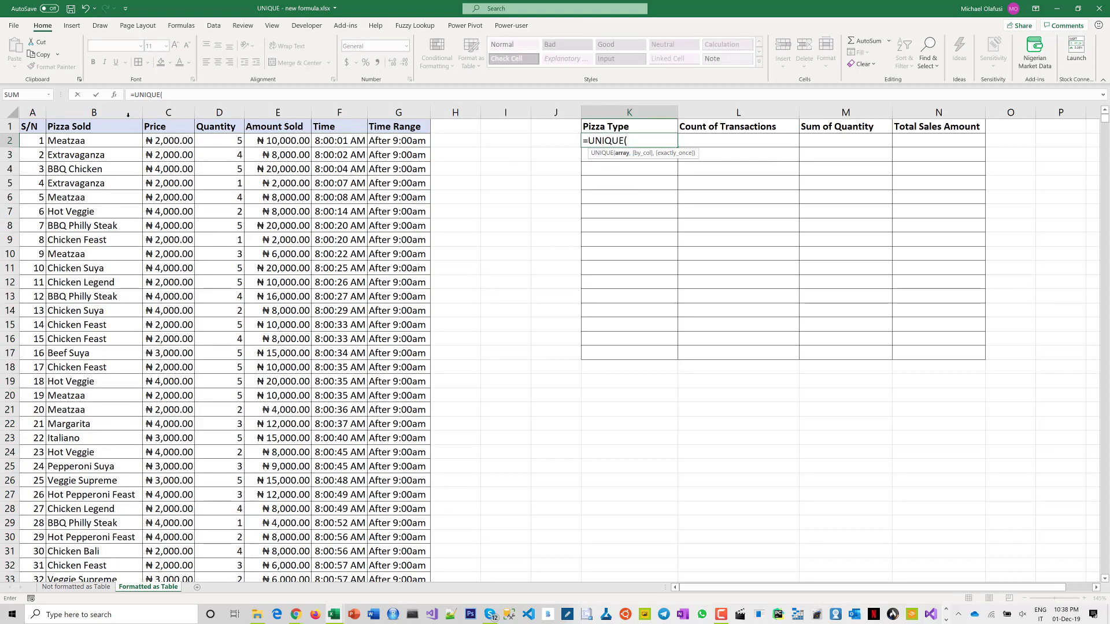
pyautogui.click(109, 141)
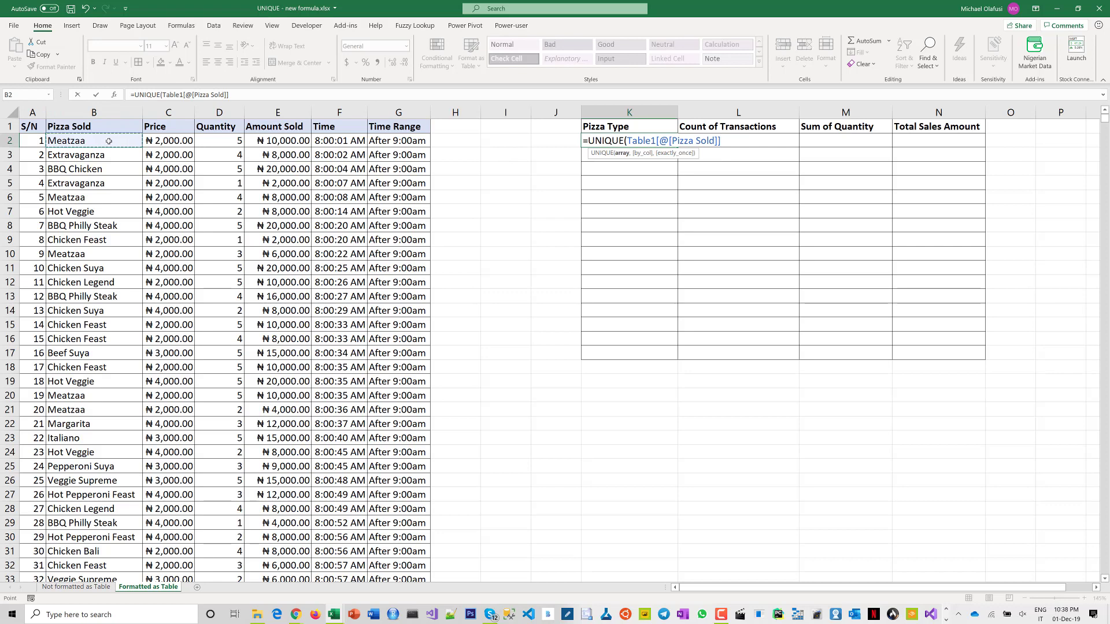
pyautogui.hotkey('ctrl', 'shift', 'Down')
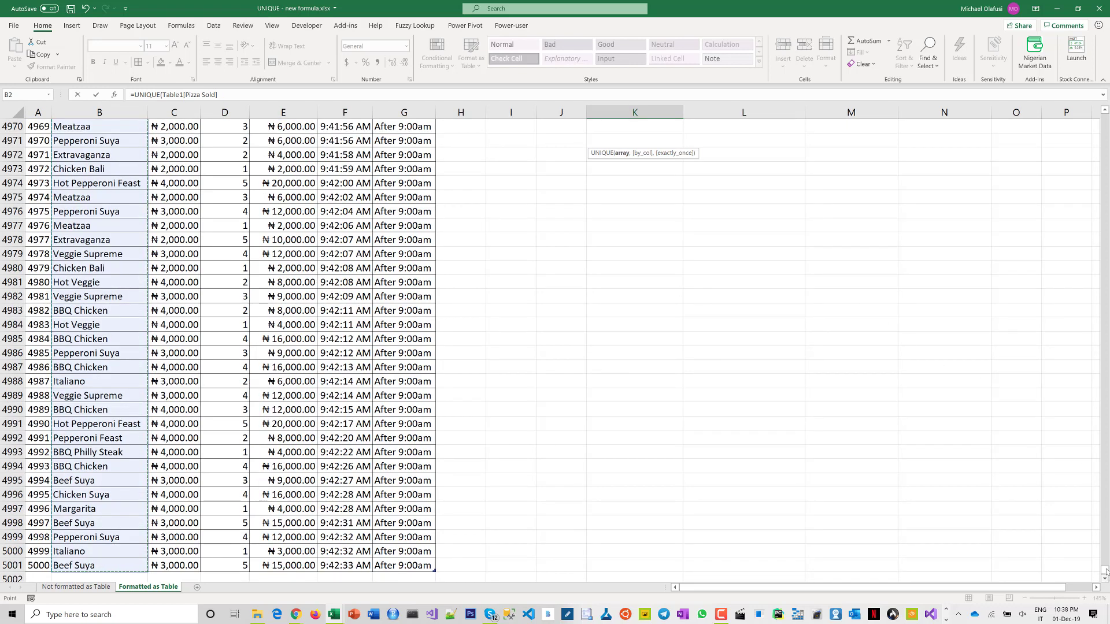
pyautogui.moveTo(1103, 571); pyautogui.dragTo(1103, 185)
pyautogui.moveTo(1107, 146); pyautogui.dragTo(1104, 118)
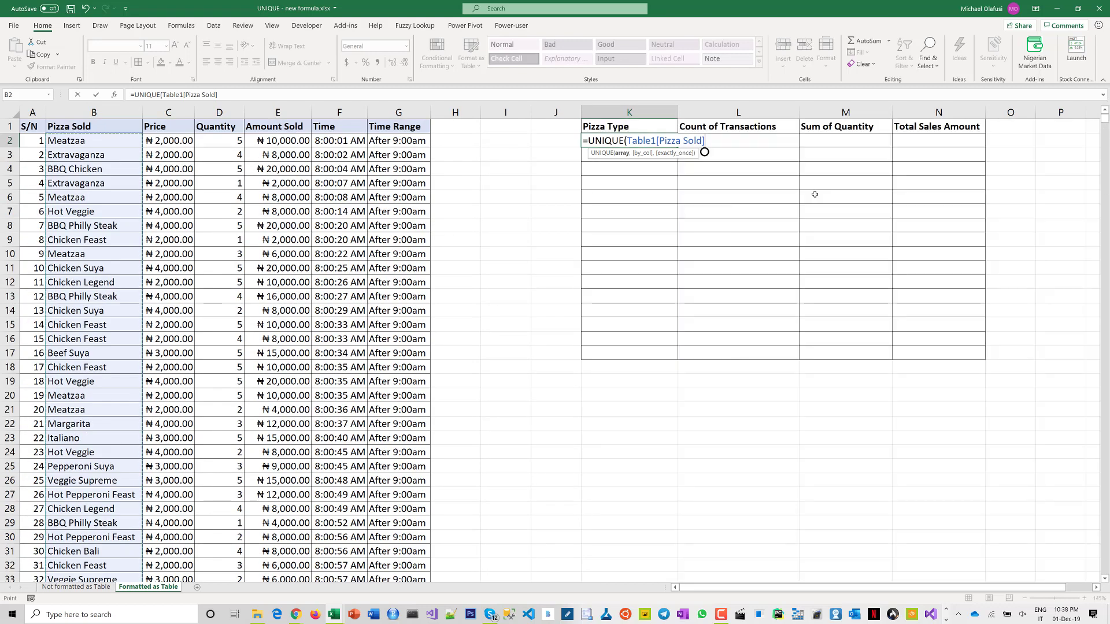
pyautogui.press('Return')
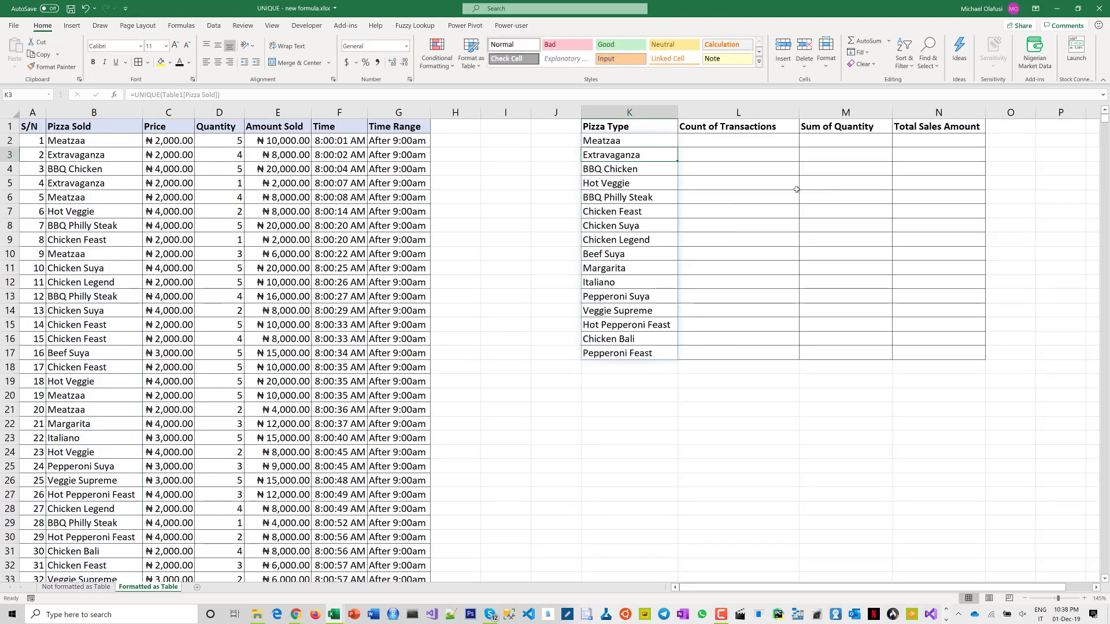
# Begin a COUNTIF formula in L2 for the transaction counts
pyautogui.click(754, 141)
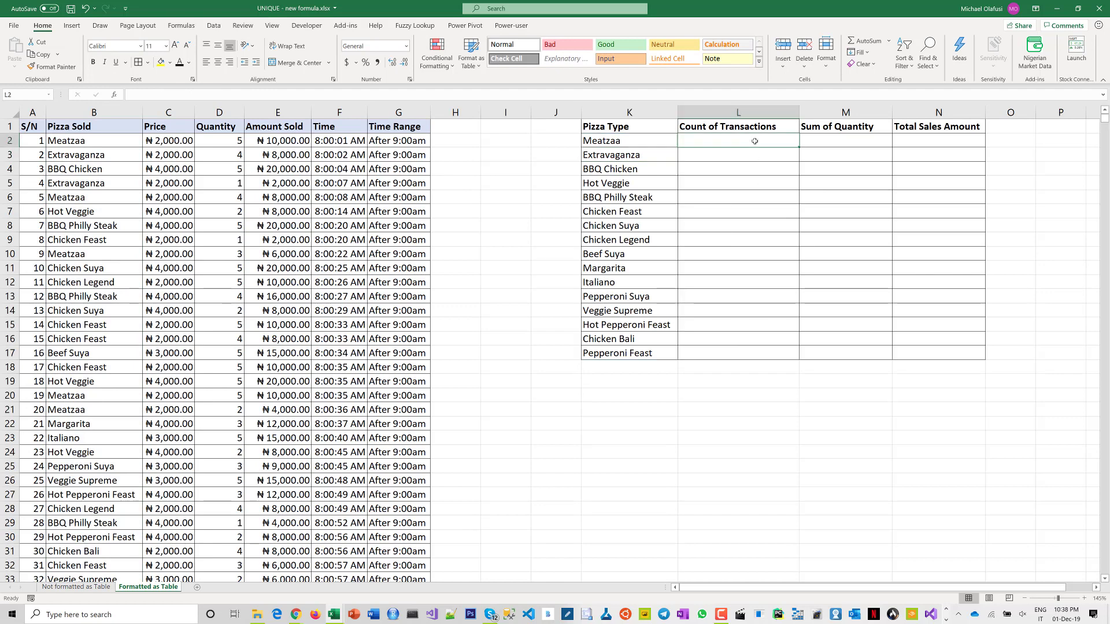
pyautogui.write('=o')
pyautogui.press('BackSpace')
pyautogui.write('countif')
# Complete L2 as =COUNTIF(Table1[[#All],[Pizza Sold]],K2#), spilling counts like 293 for Meatzaa
pyautogui.press('Tab')
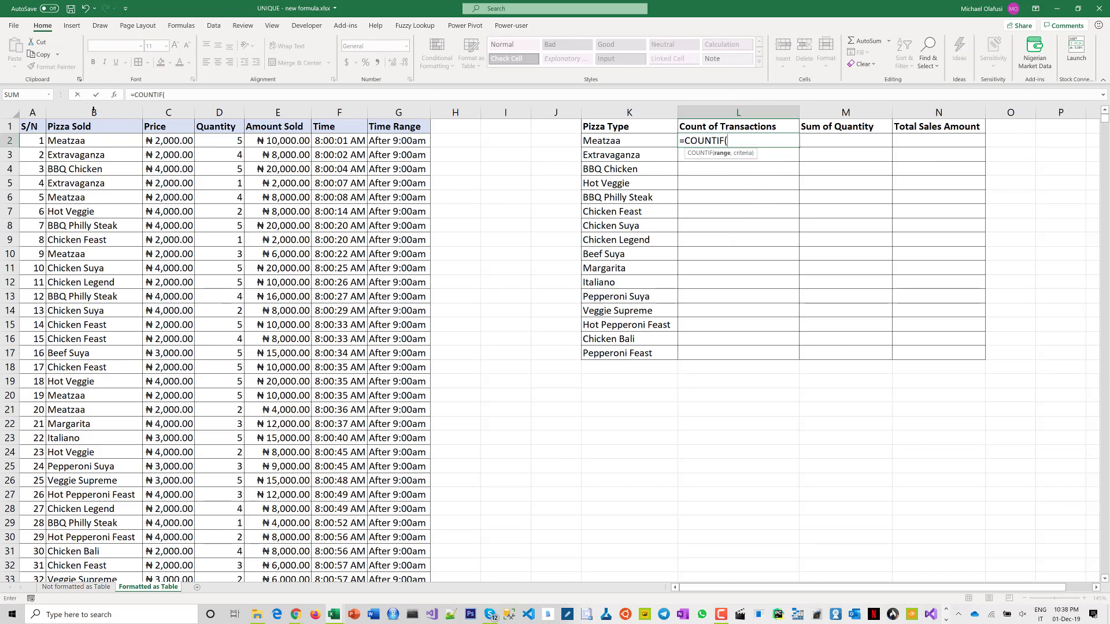
pyautogui.click(94, 110)
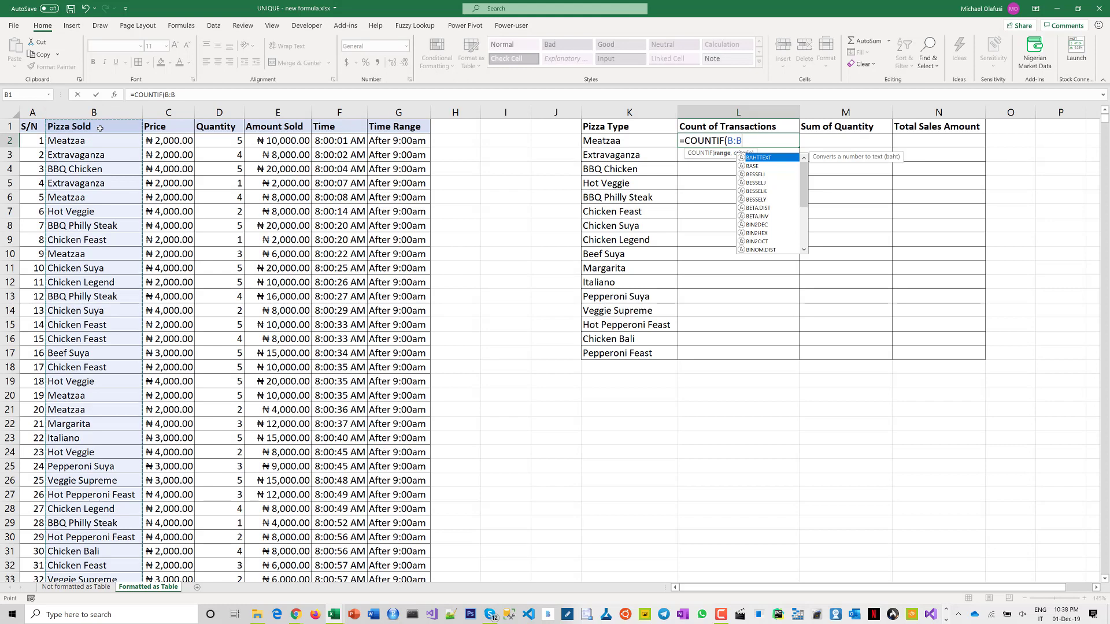
pyautogui.write(',')
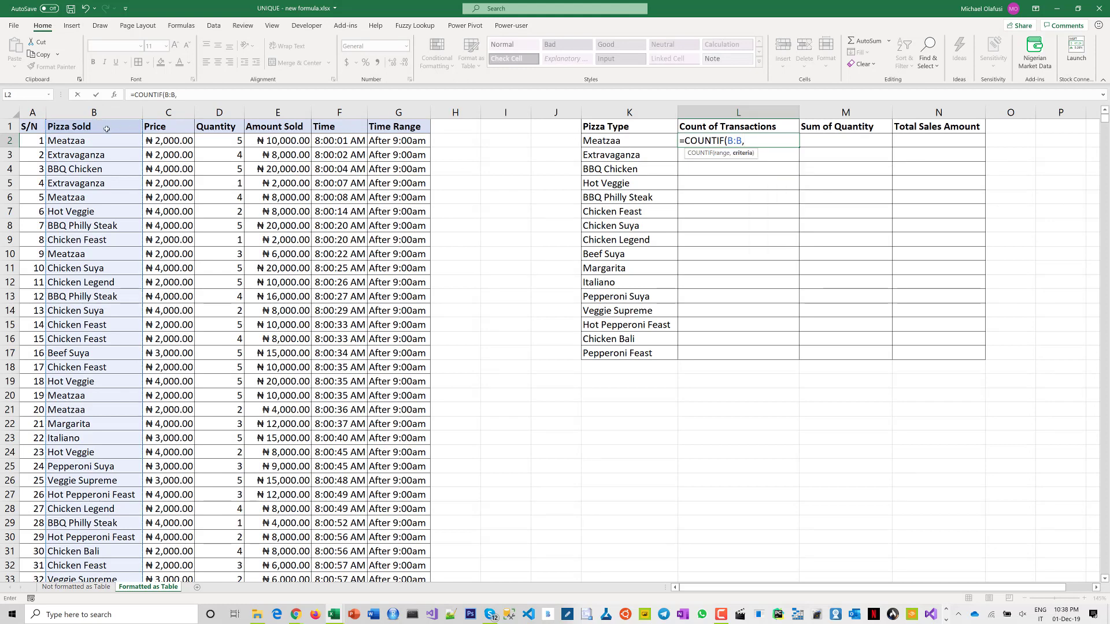
pyautogui.press('BackSpace')
pyautogui.press('BackSpace')
pyautogui.press('BackSpace')
pyautogui.press('BackSpace')
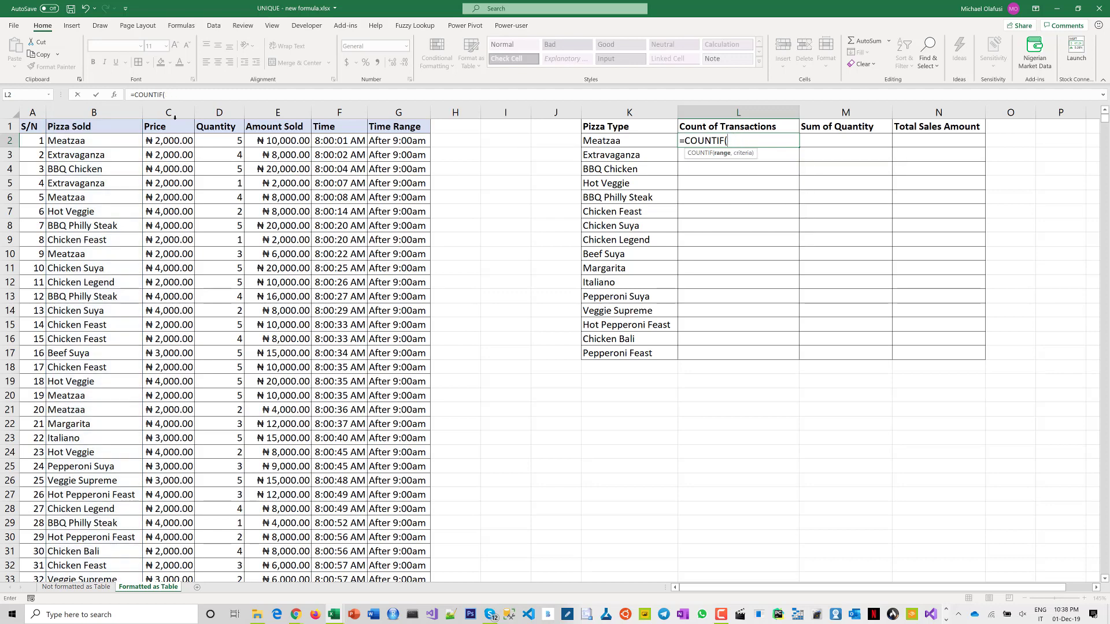
pyautogui.click(107, 128)
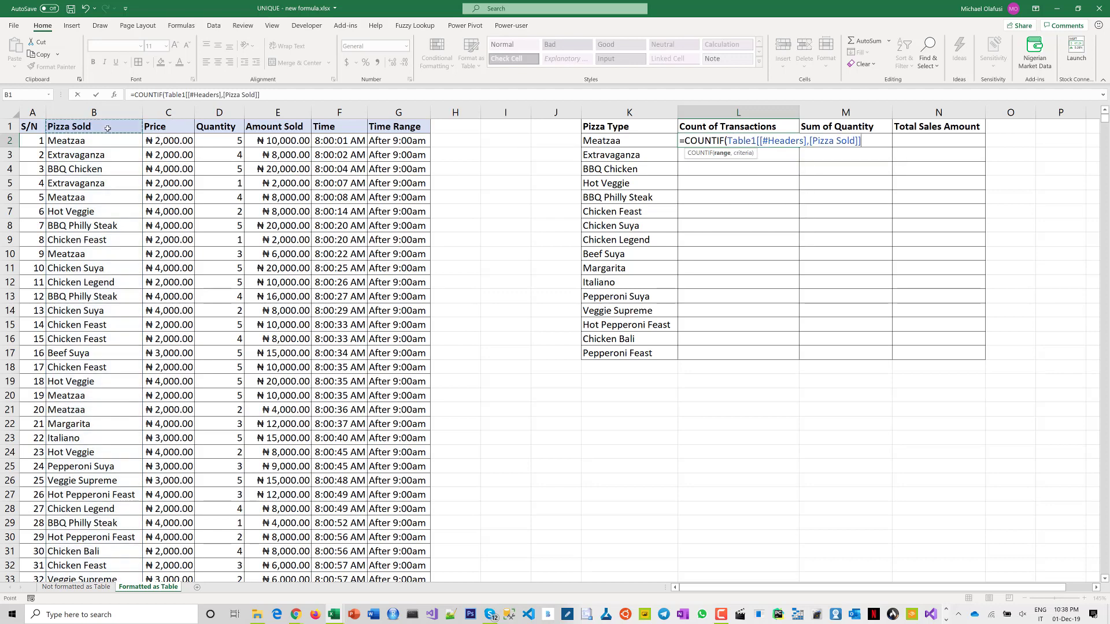
pyautogui.hotkey('ctrl', 'shift', 'Down')
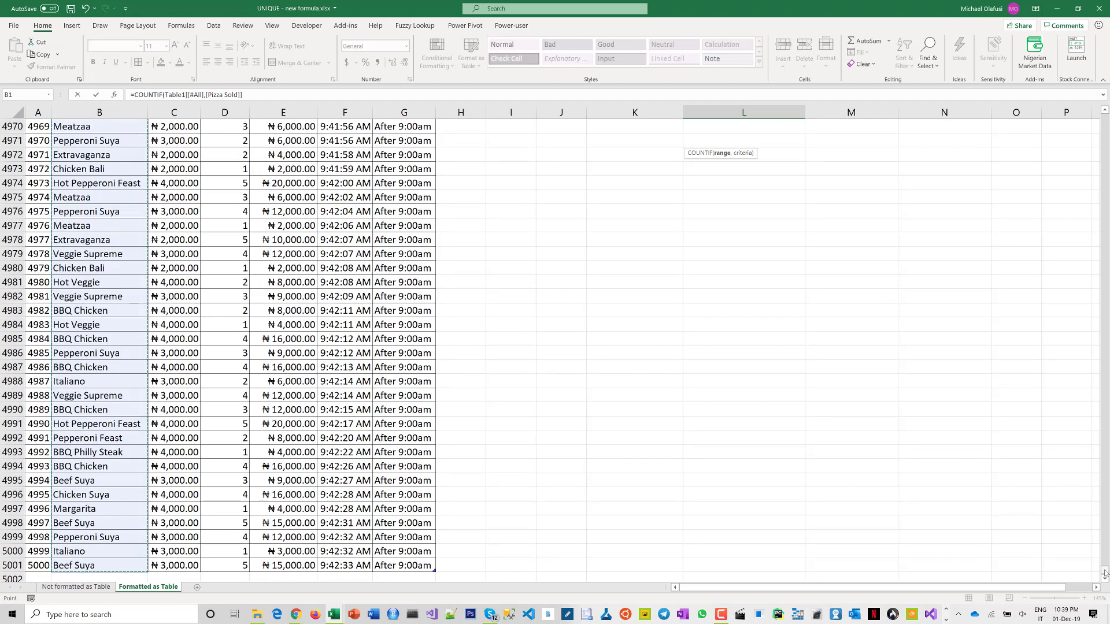
pyautogui.moveTo(1104, 573); pyautogui.dragTo(1105, 570)
pyautogui.moveTo(1105, 101)
pyautogui.mouseDown()
pyautogui.moveTo(1101, 133)
pyautogui.moveTo(1104, 115)
pyautogui.mouseUp()
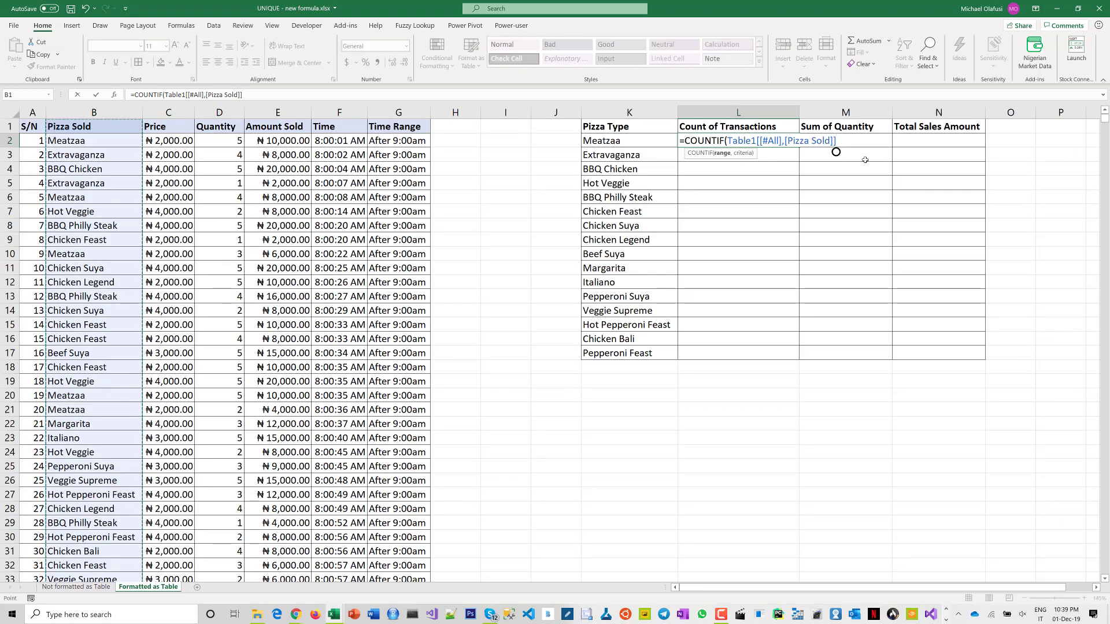
pyautogui.write(',')
pyautogui.moveTo(651, 146); pyautogui.dragTo(656, 353)
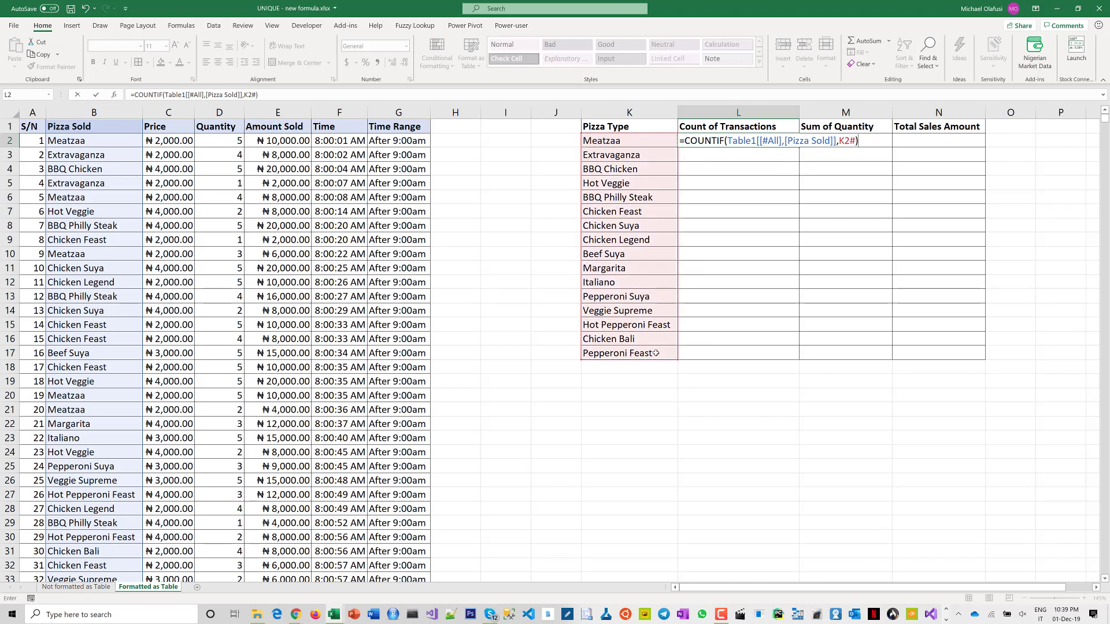
pyautogui.press('Return')
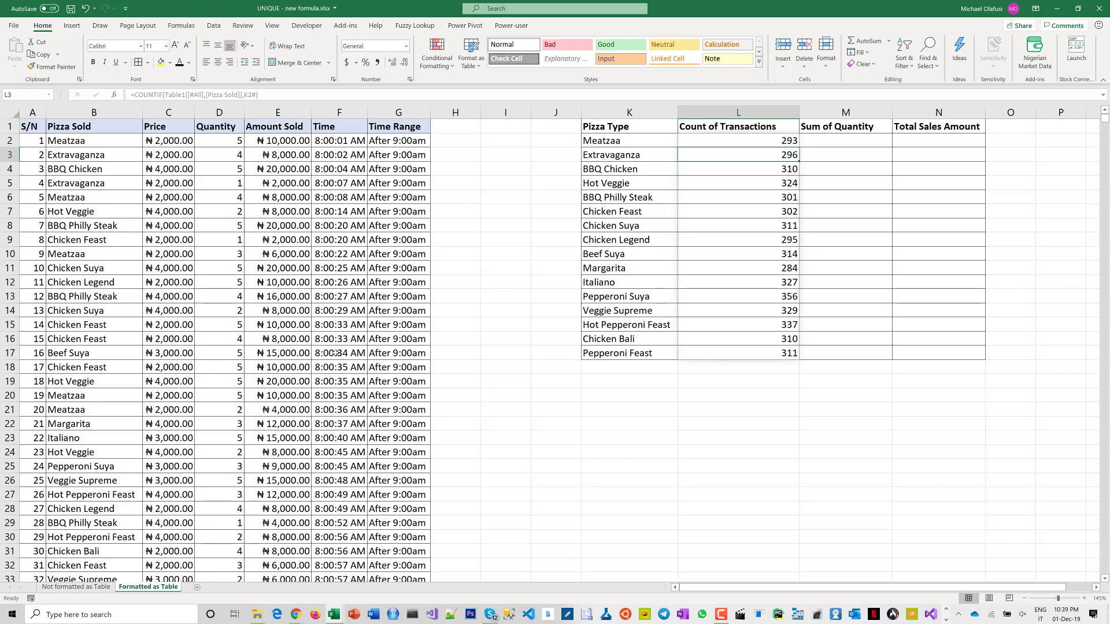
# In M2, enter a SUMIF that totals Table1 Quantity by Pizza Sold for each pizza type in K2#
pyautogui.click(858, 141)
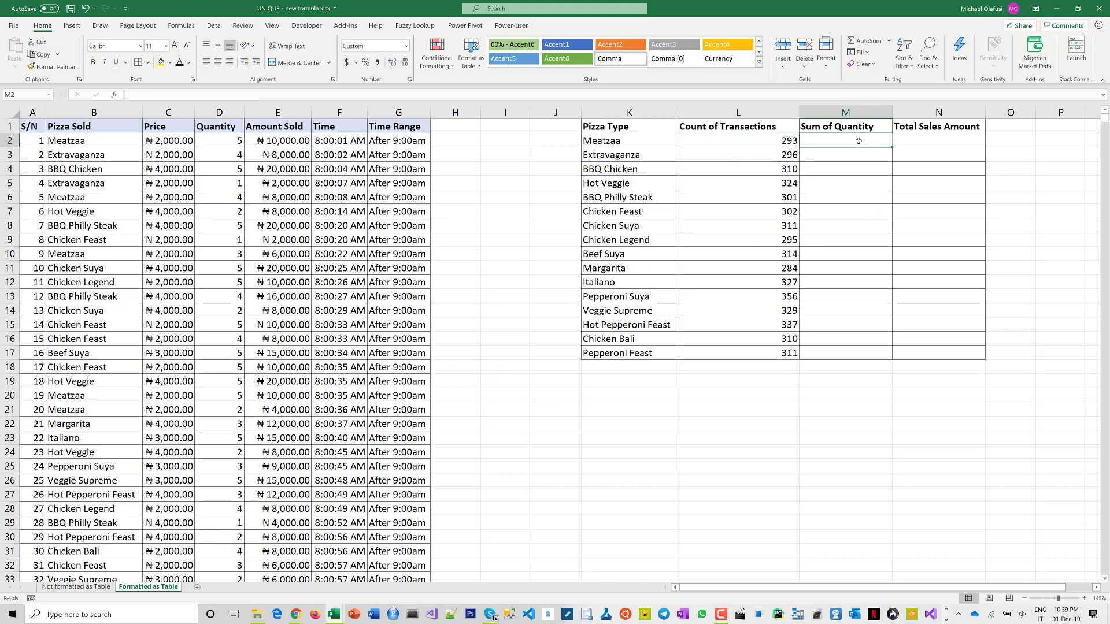
pyautogui.write('=sumif')
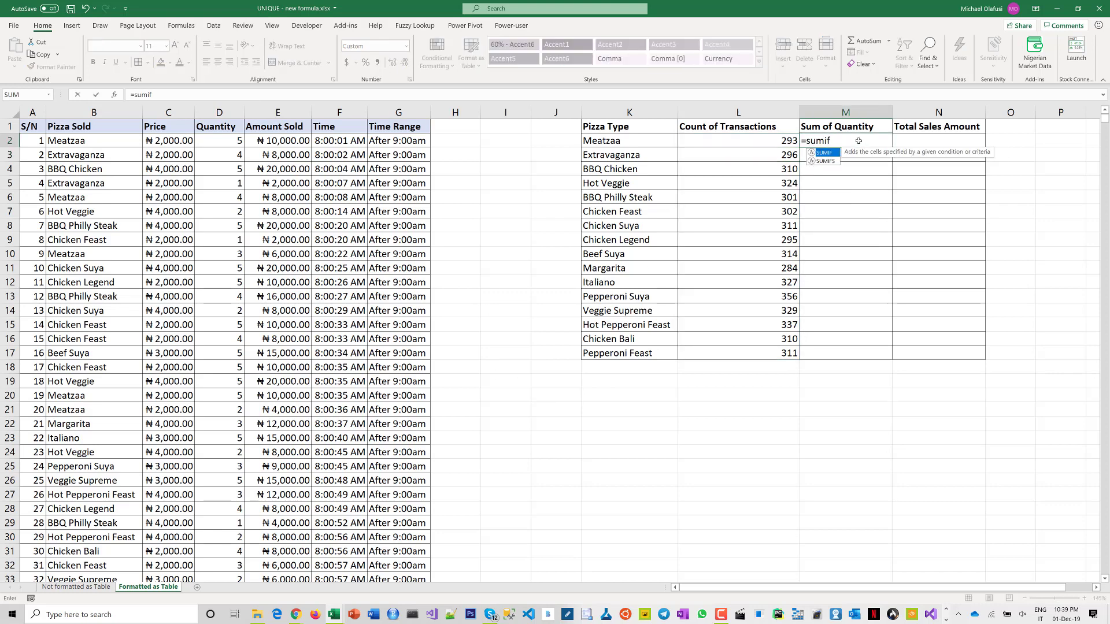
pyautogui.press('Tab')
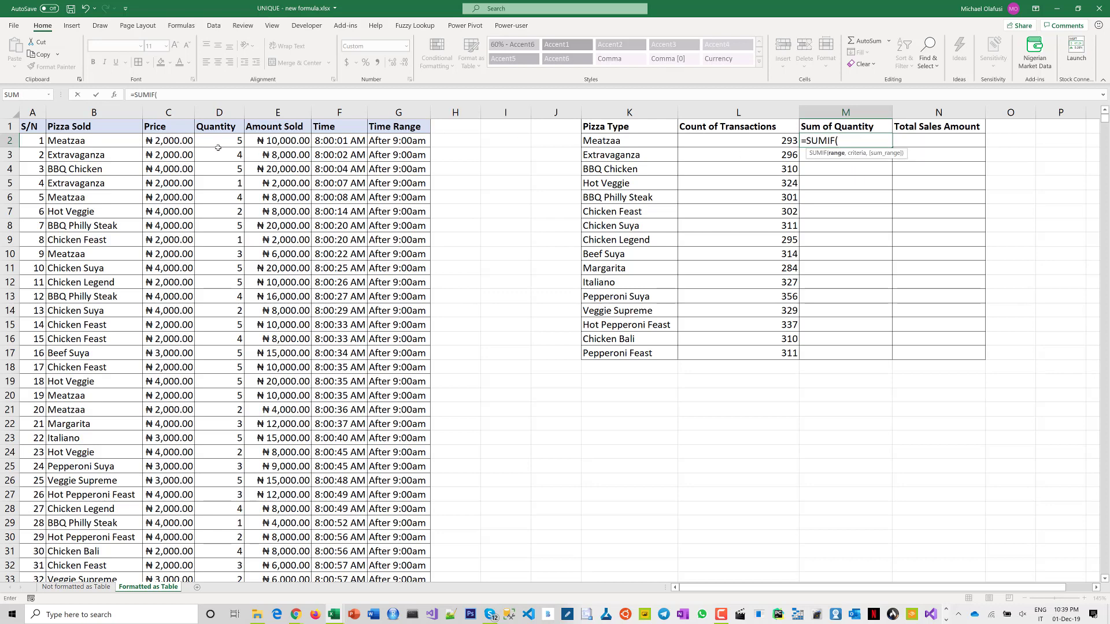
pyautogui.click(103, 119)
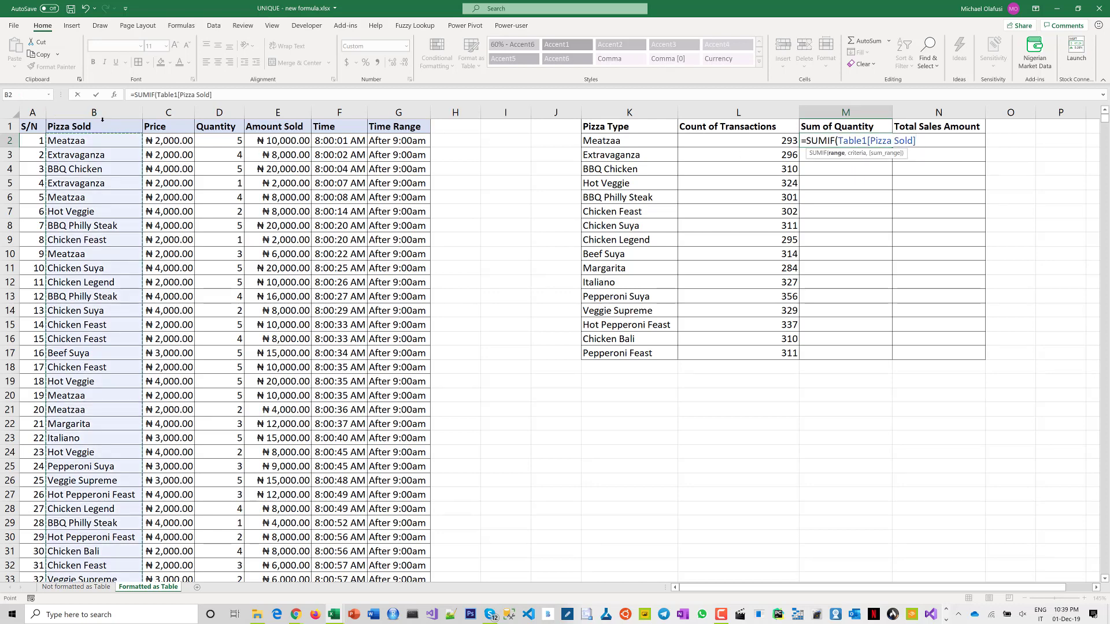
pyautogui.click(102, 119)
pyautogui.write(',[')
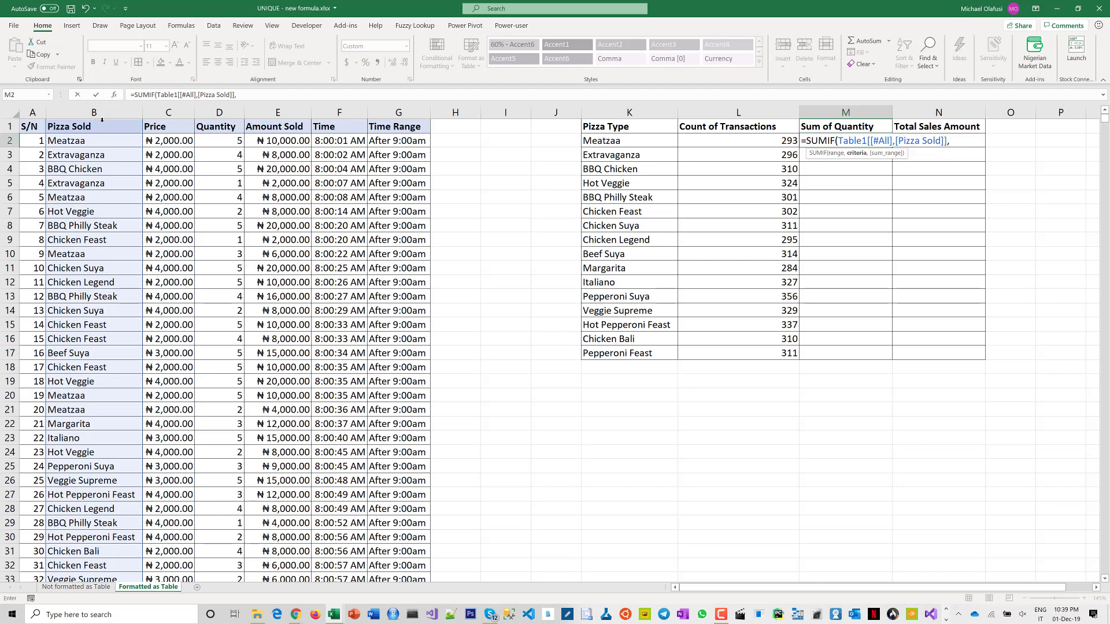
pyautogui.moveTo(619, 137); pyautogui.dragTo(629, 346)
pyautogui.write(',')
pyautogui.click(226, 126)
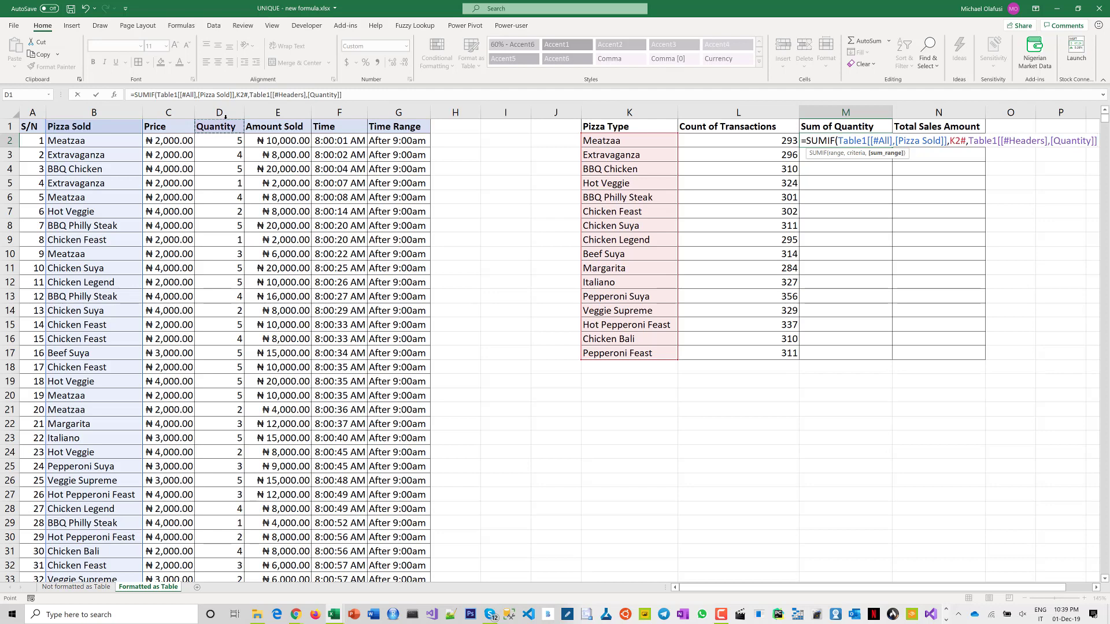
pyautogui.click(226, 116)
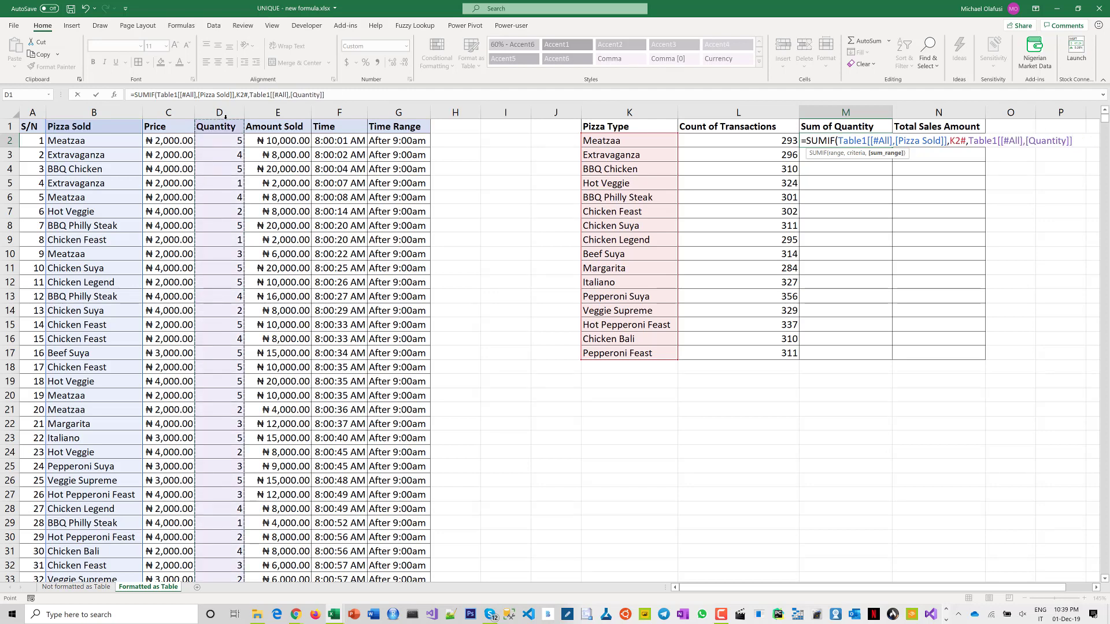
pyautogui.write(')')
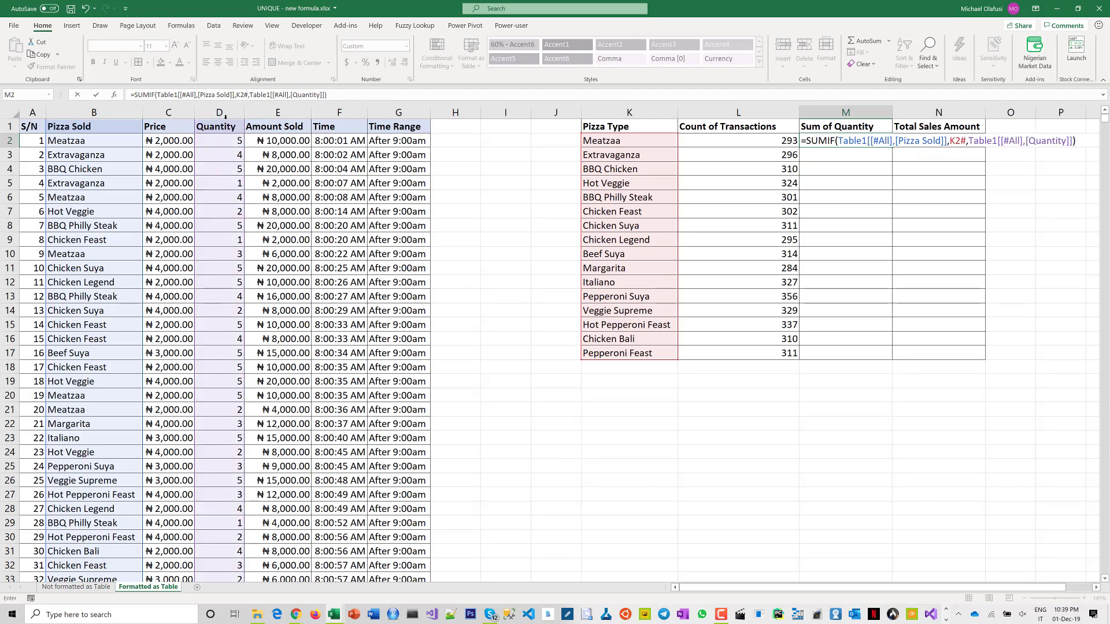
pyautogui.press('Return')
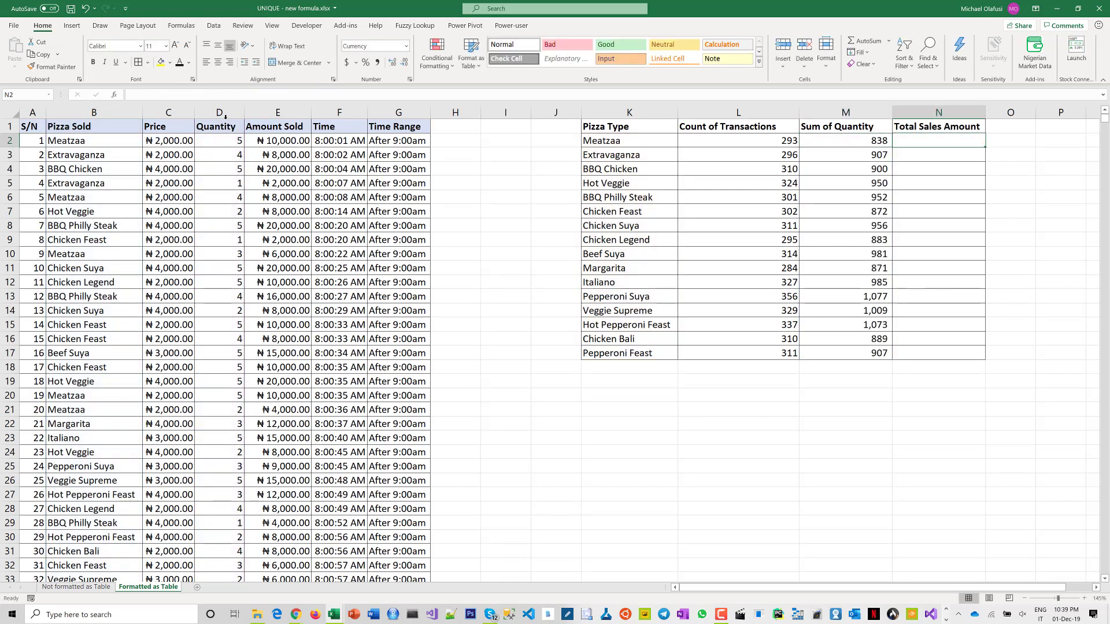
# In N2, enter a SUMIF that totals Table1 Amount Sold by Pizza Sold for each type in K2#
pyautogui.write('=sumi')
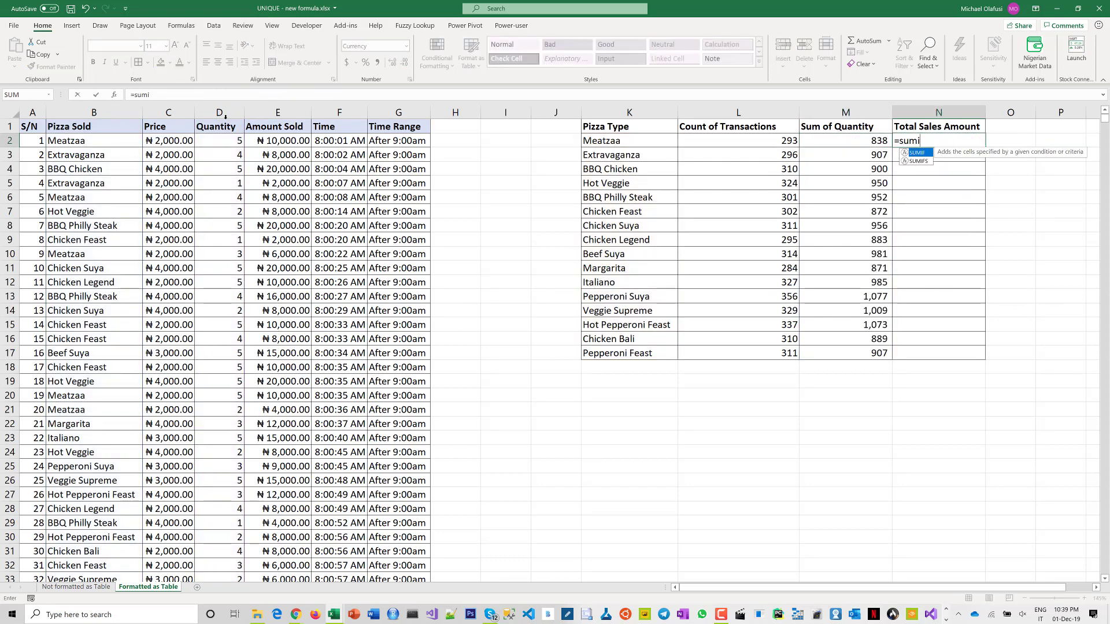
pyautogui.write('f')
pyautogui.press('Tab')
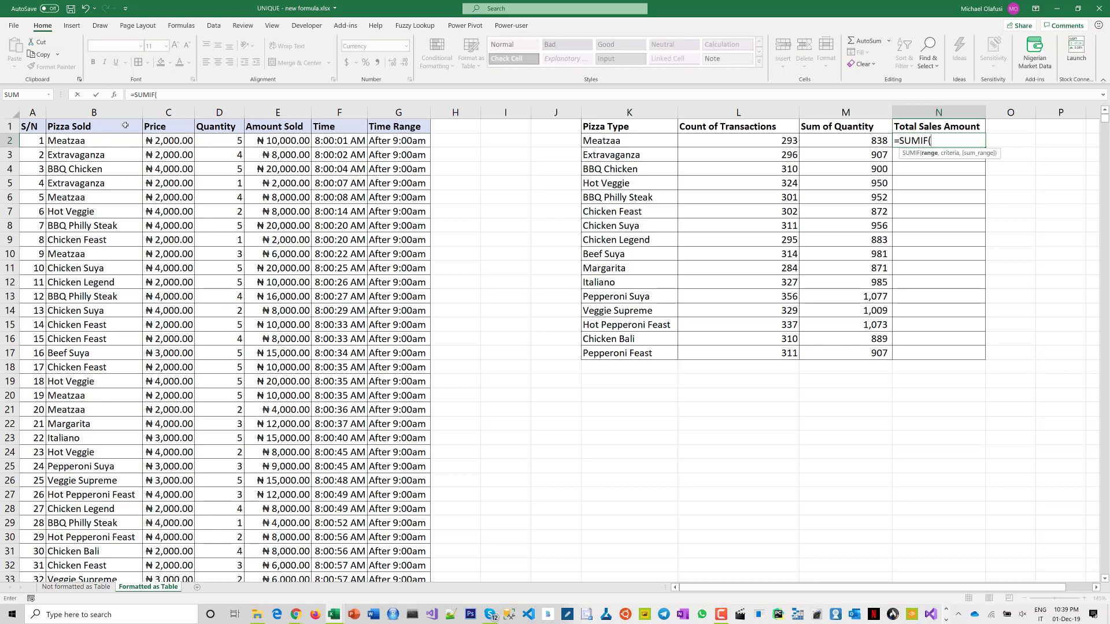
pyautogui.click(98, 118)
pyautogui.click(99, 117)
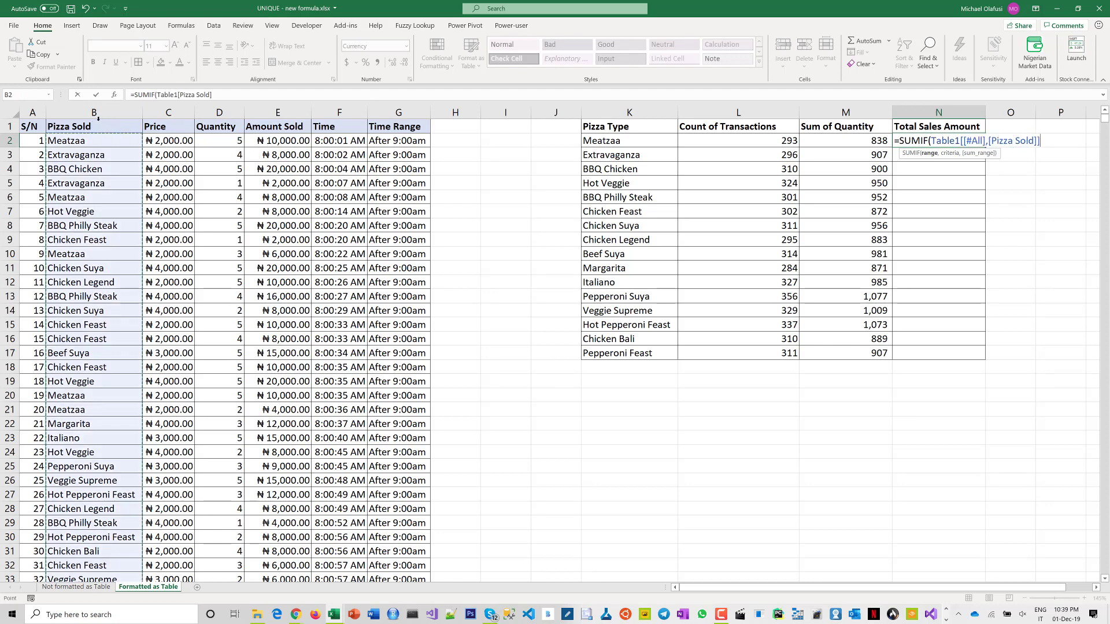
pyautogui.write(',')
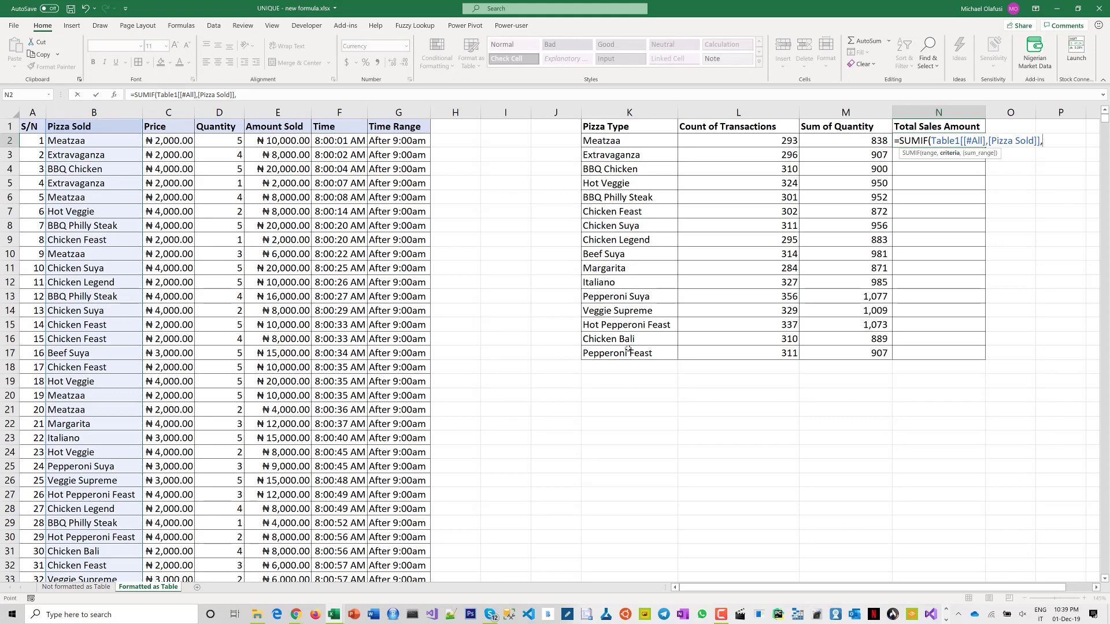
pyautogui.moveTo(601, 141); pyautogui.dragTo(628, 349)
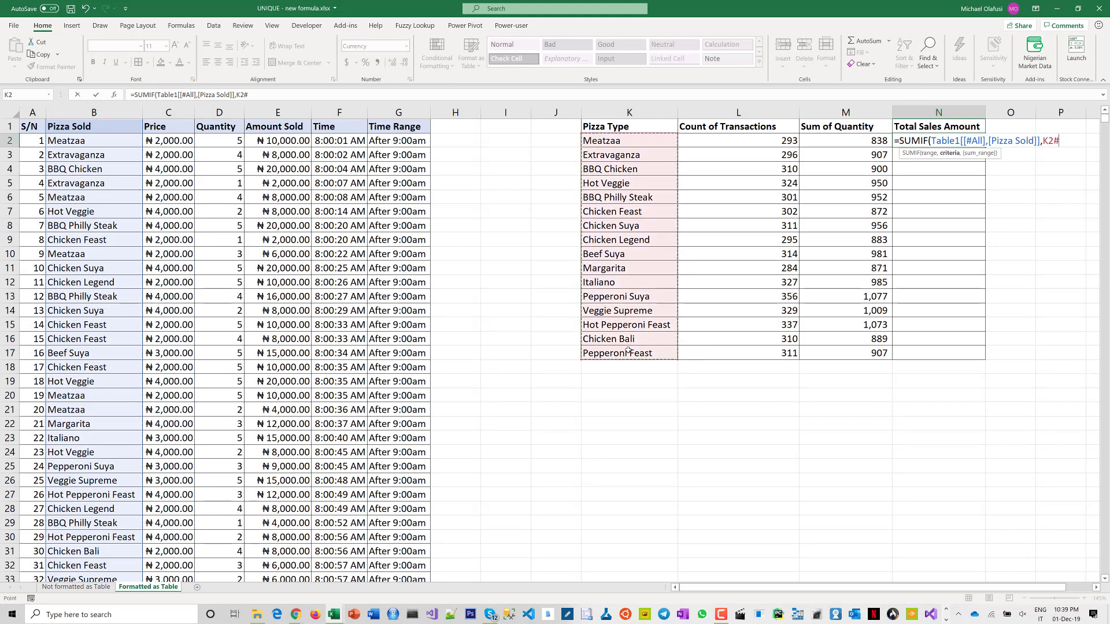
pyautogui.write(',')
pyautogui.click(277, 120)
pyautogui.click(276, 120)
pyautogui.write(')')
pyautogui.press('Return')
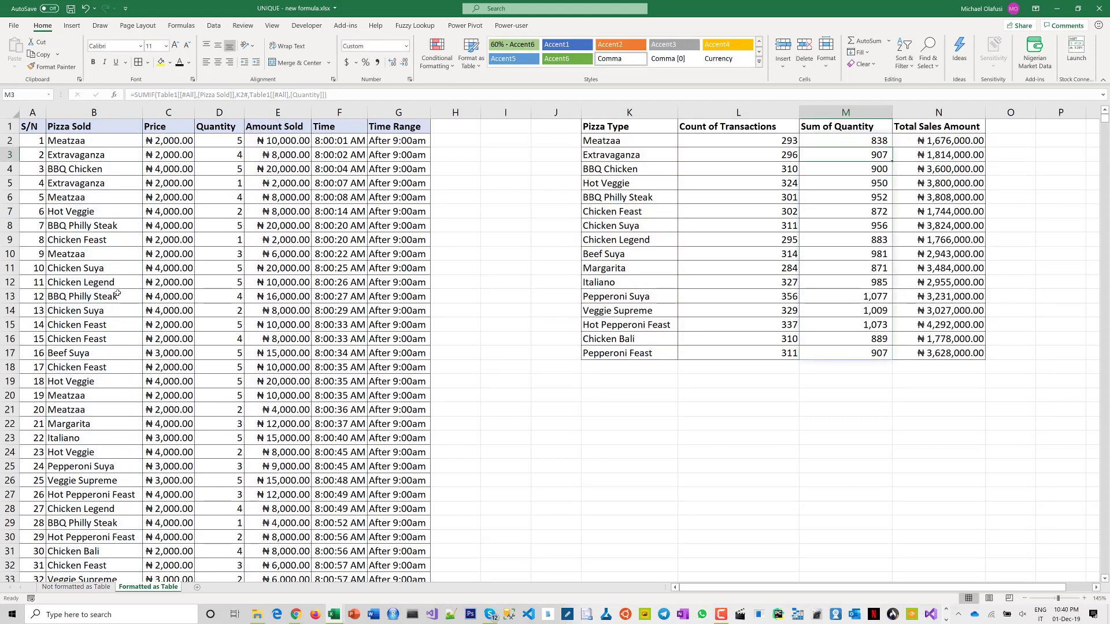
pyautogui.click(112, 293)
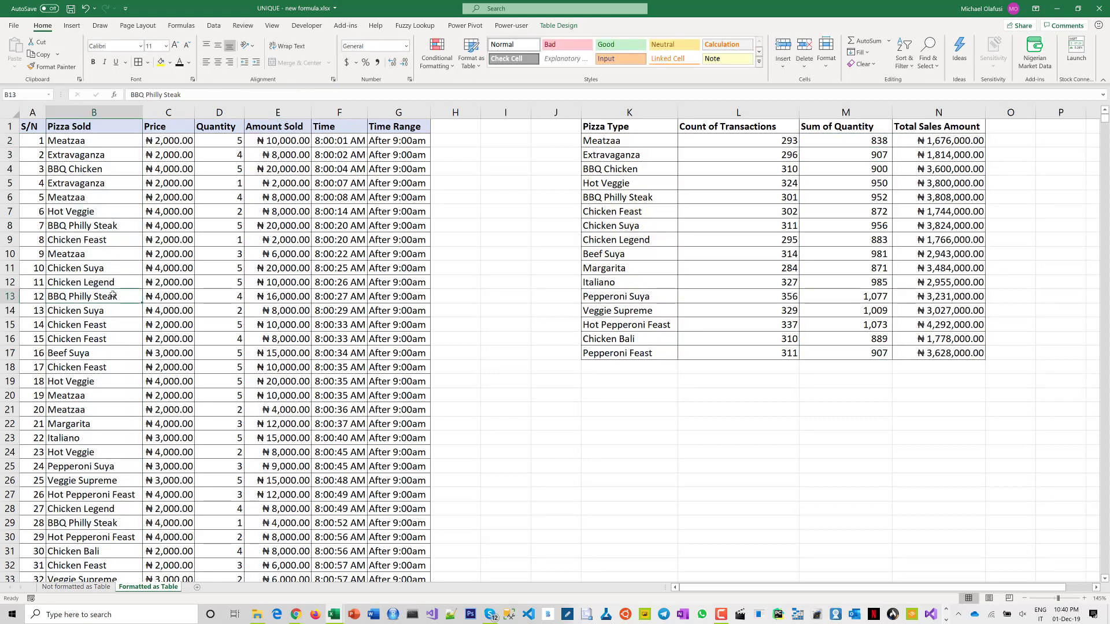
# Below the last table row, start a new entry with S/N 5001 and pizza Extra Beefy
pyautogui.hotkey('ctrl', 'Down')
pyautogui.press('Down')
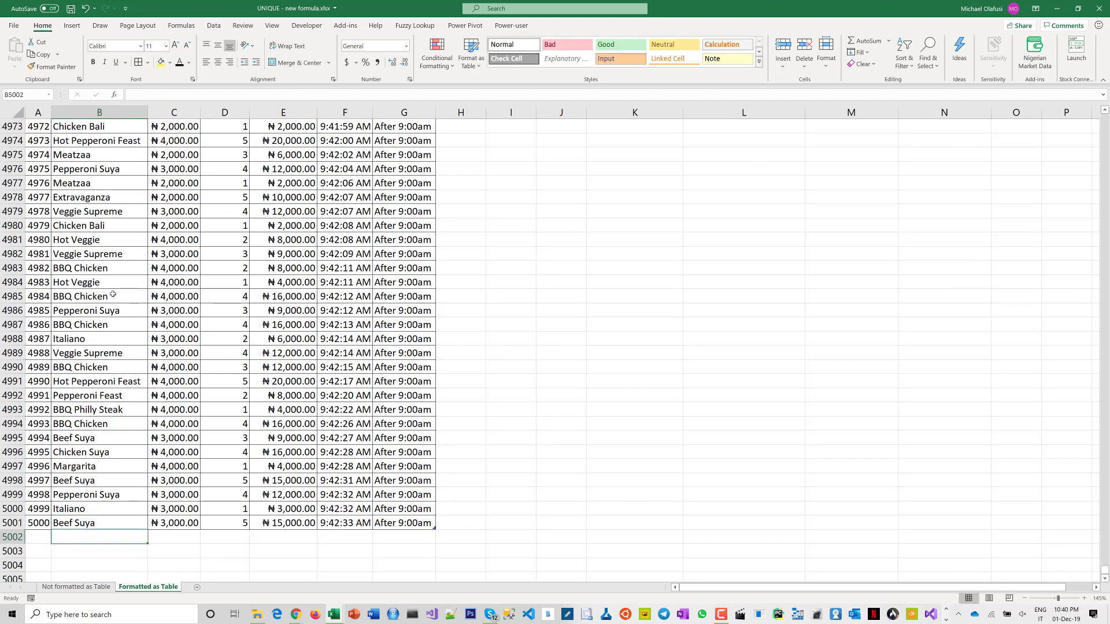
pyautogui.press('Left')
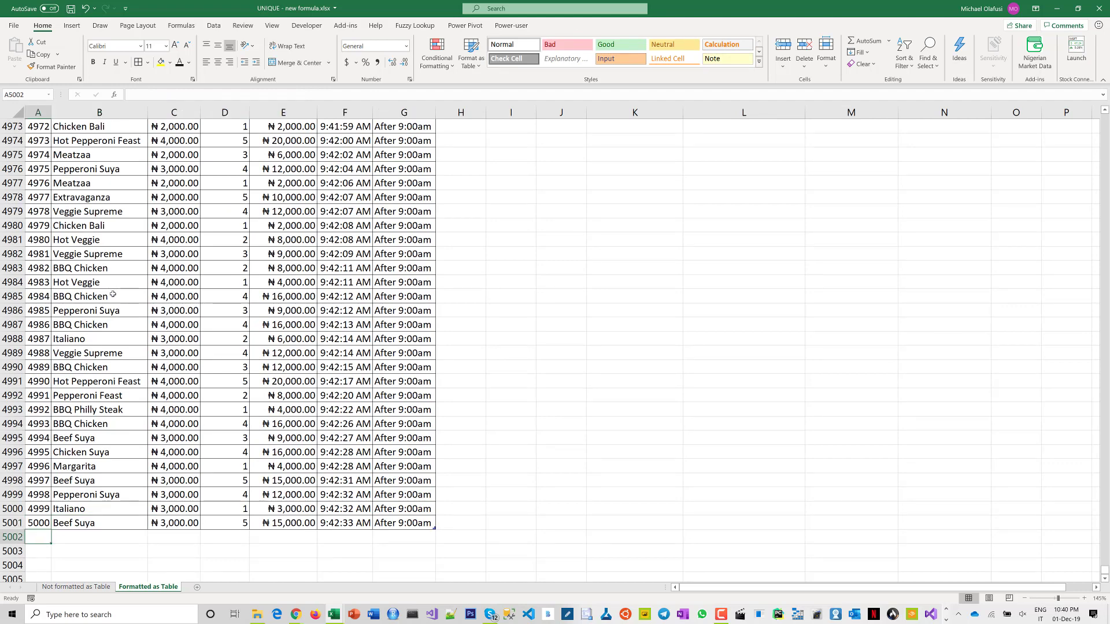
pyautogui.write('5001')
pyautogui.press('Tab')
pyautogui.write('Extra ')
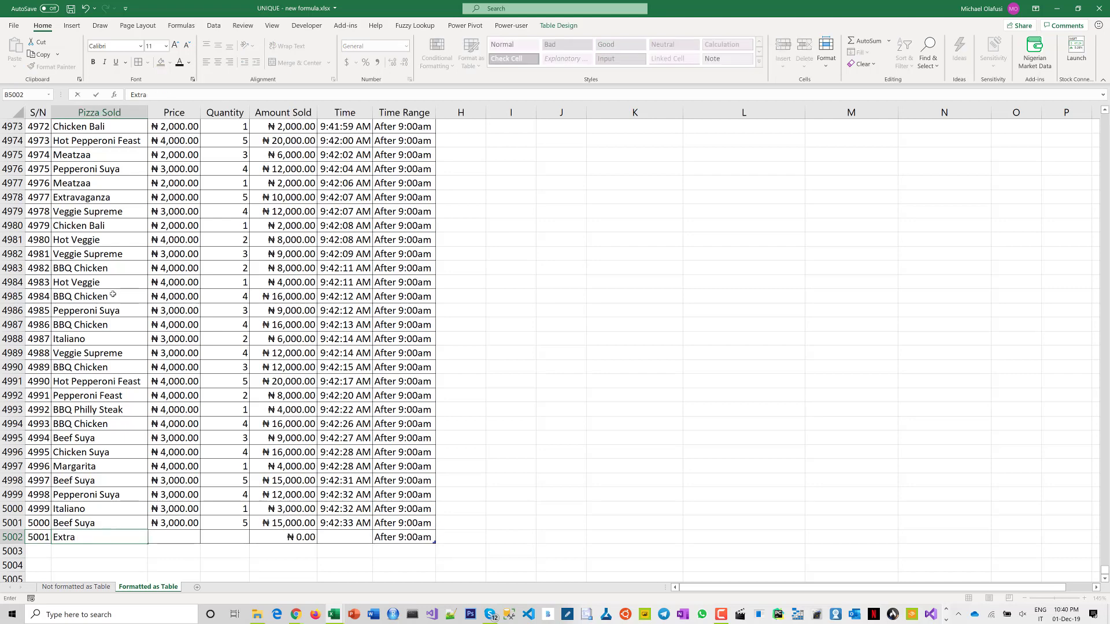
pyautogui.write('Beefy')
pyautogui.press('Tab')
# Enter price 25000 and quantity 8, then copy the time down from the row above
pyautogui.write('2')
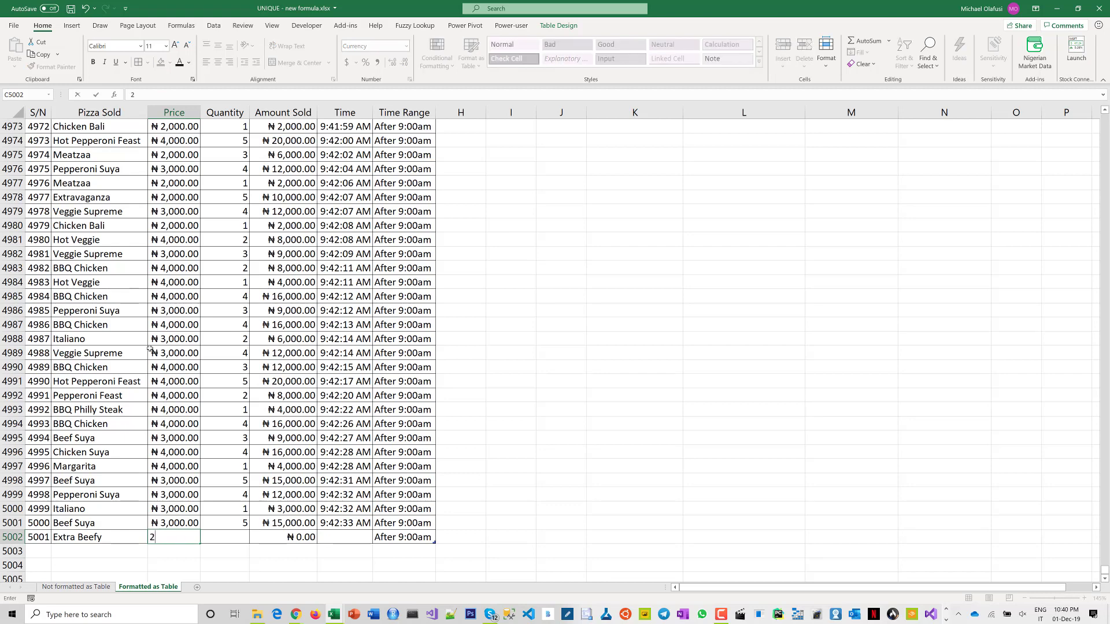
pyautogui.write('5000')
pyautogui.press('Tab')
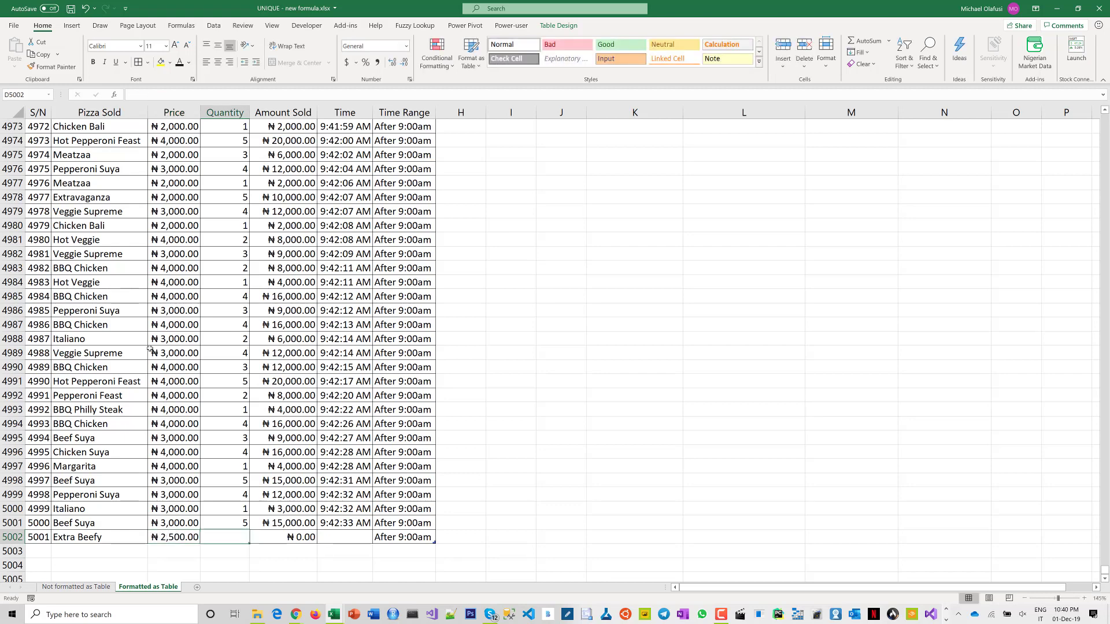
pyautogui.write('8')
pyautogui.press('Tab')
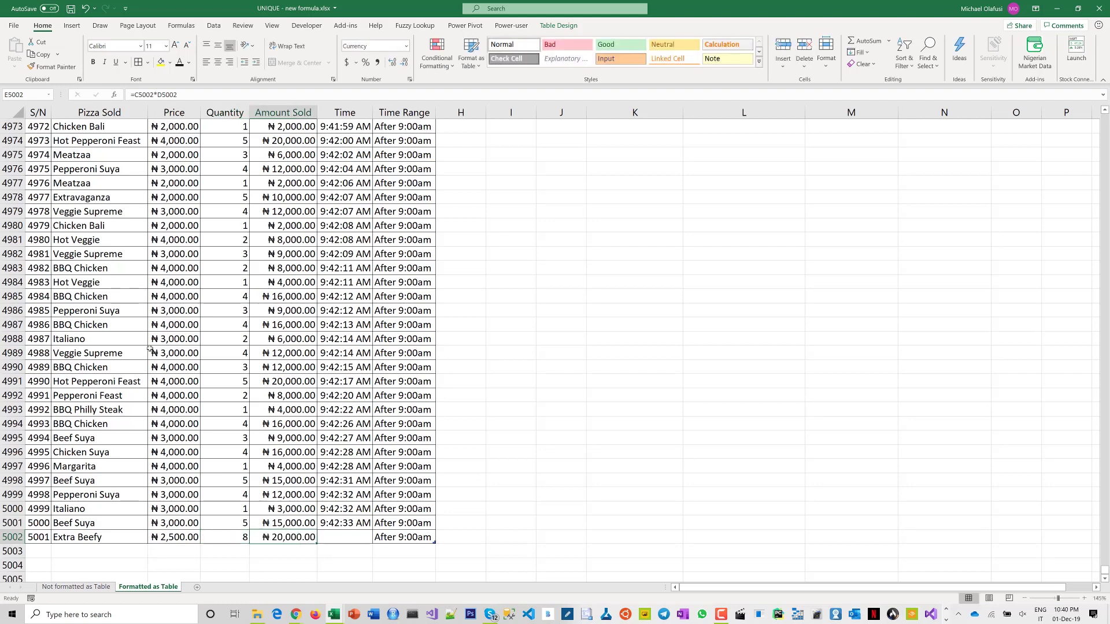
pyautogui.press('Tab')
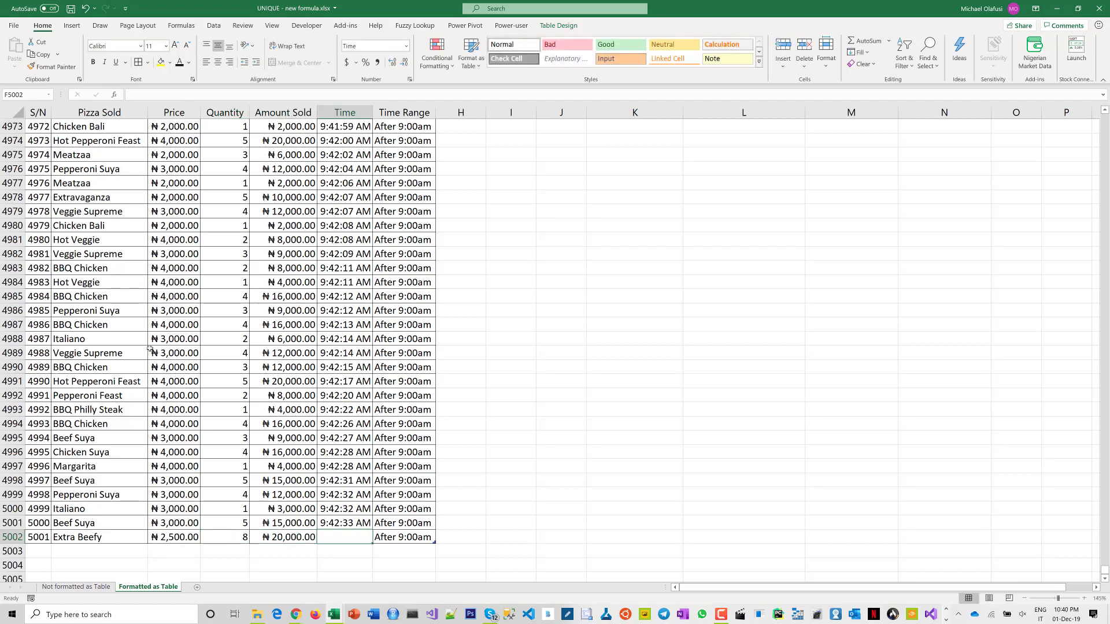
pyautogui.hotkey('ctrl', 'd')
# Jump to the end of the Pizza Type list and scroll up to view the whole summary, now including Extra Beefy
pyautogui.click(642, 356)
pyautogui.hotkey('ctrl', 'Up')
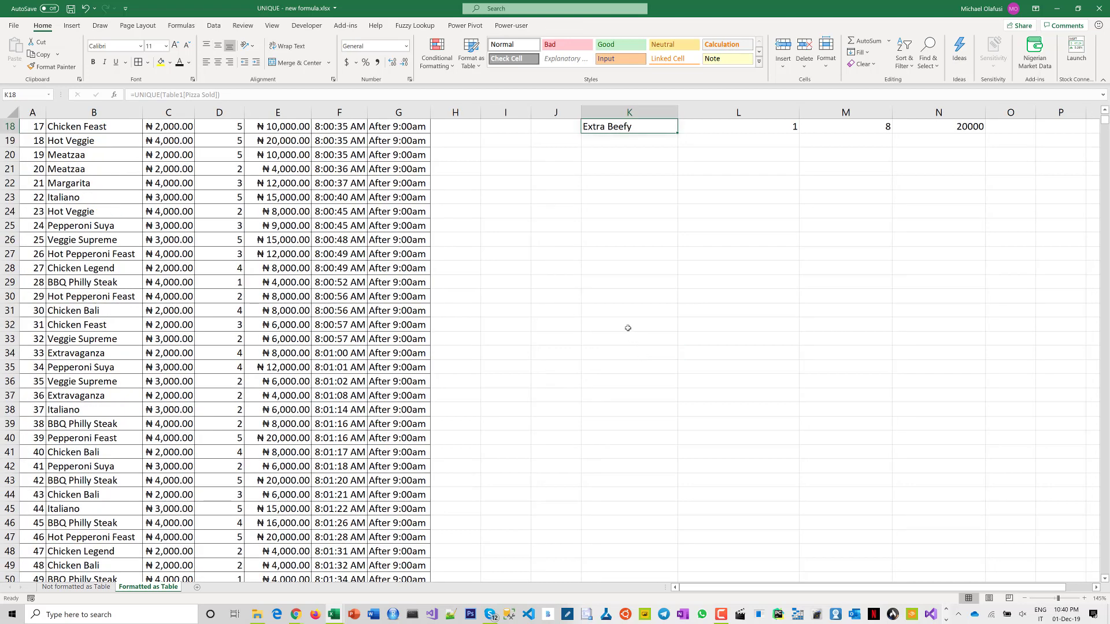
pyautogui.scroll(3, 630, 324)
pyautogui.scroll(3, 657, 280)
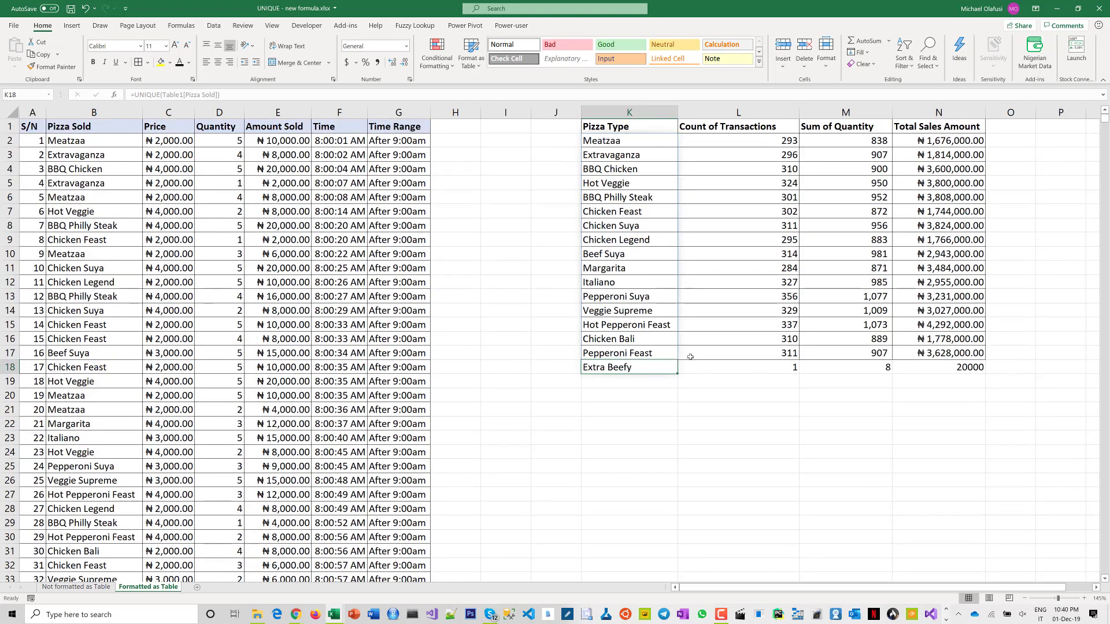